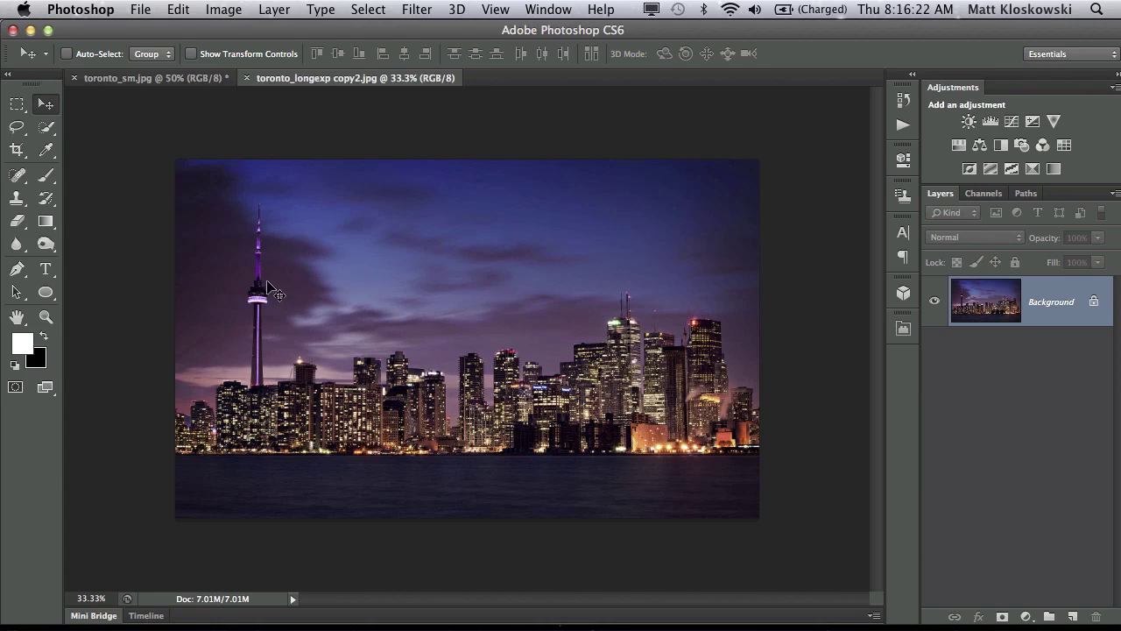
In the Basic panel, set the Toronto photo's Temp to 5503 and Tint to +16
{"action": "key", "text": "super+Tab"}
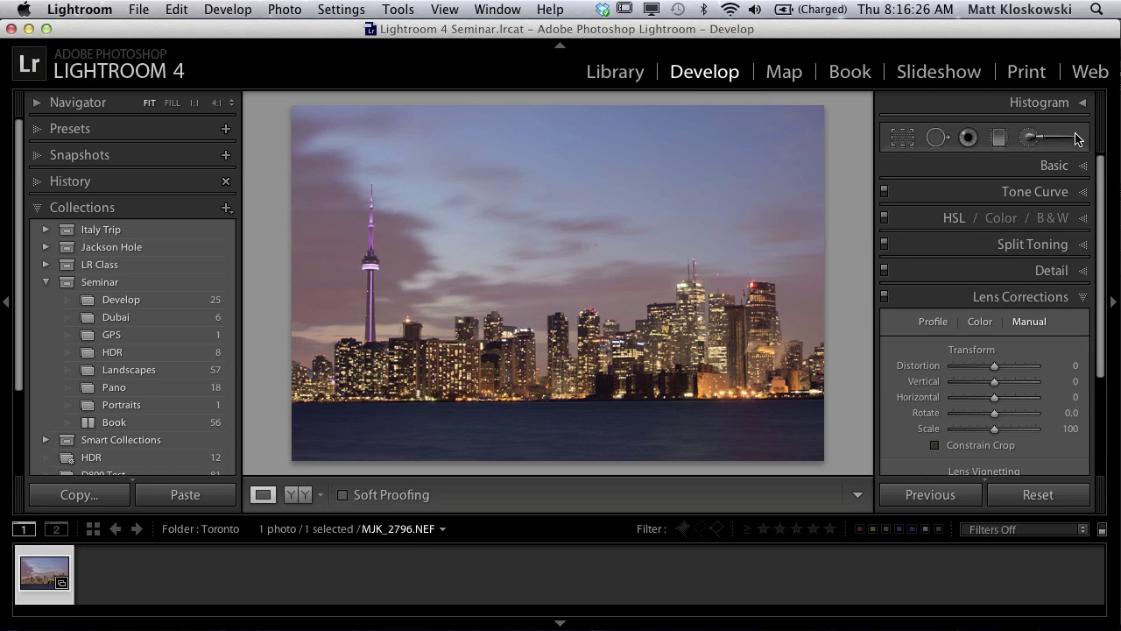
{"action": "left_click", "coordinate": [1051, 169]}
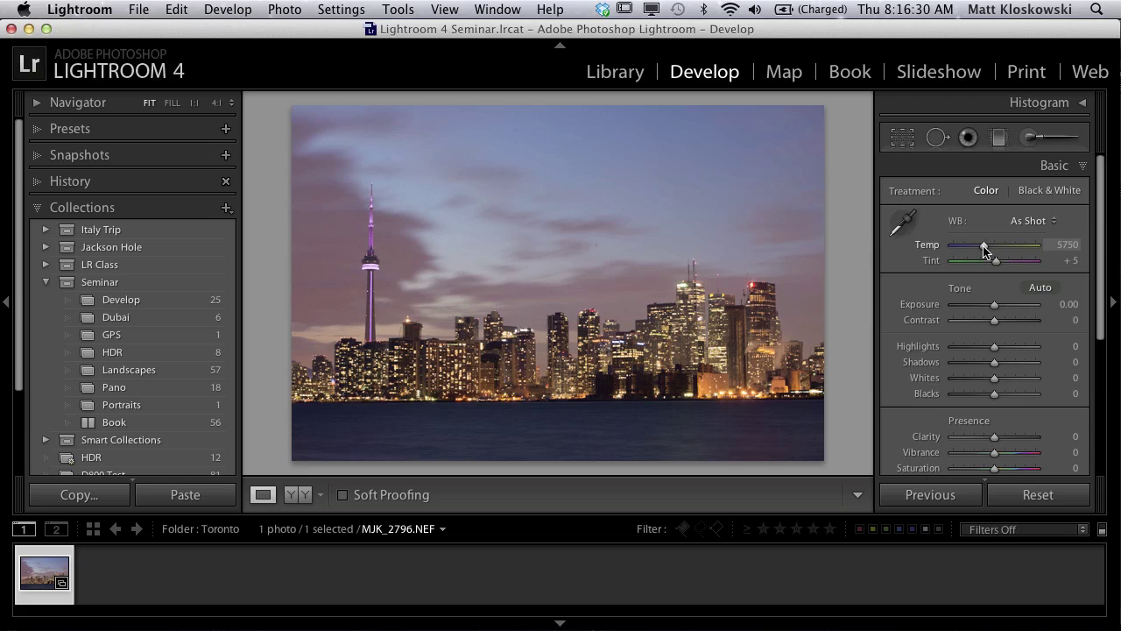
{"action": "left_click_drag", "start_coordinate": [983, 246], "coordinate": [999, 261]}
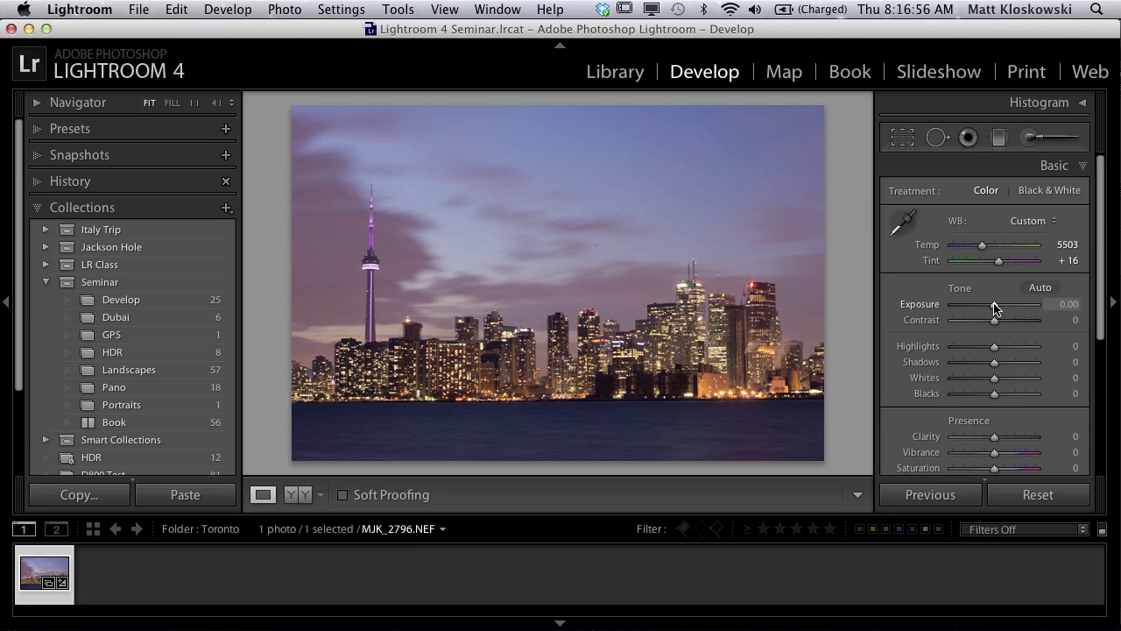
Expand the Histogram panel to see the Toronto photo's tonal distribution
{"action": "left_click", "coordinate": [1023, 109]}
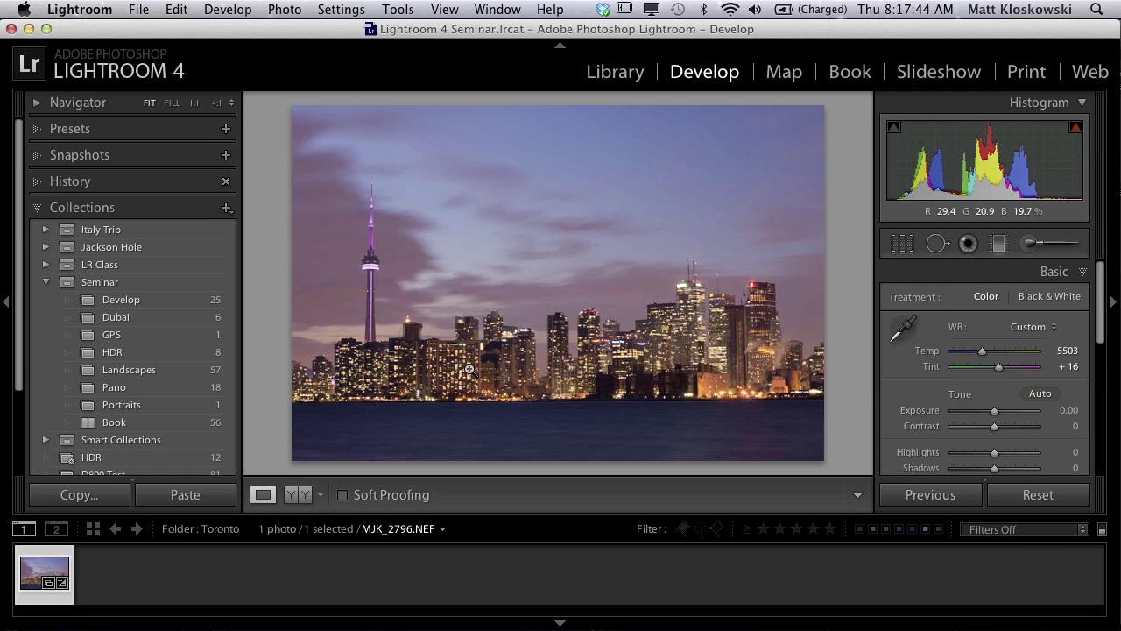
Set Shadows +63, Whites +9, Blacks −34 and Clarity +7 in the Basic panel
{"action": "left_click", "coordinate": [1038, 104]}
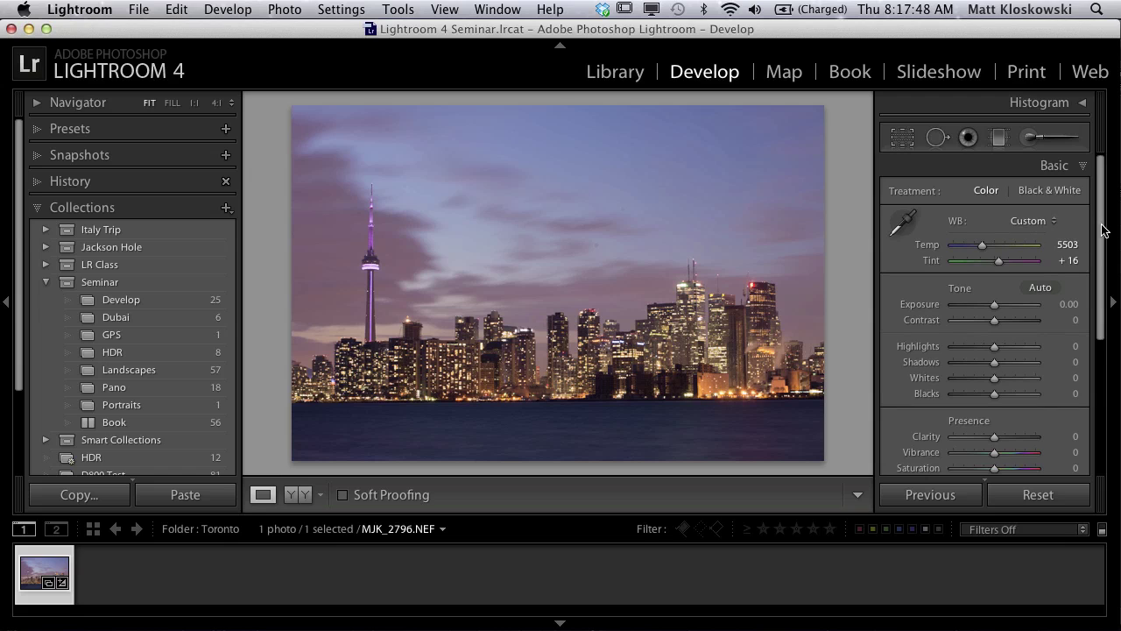
{"action": "scroll", "coordinate": [1091, 263], "scroll_direction": "down", "scroll_amount": 4}
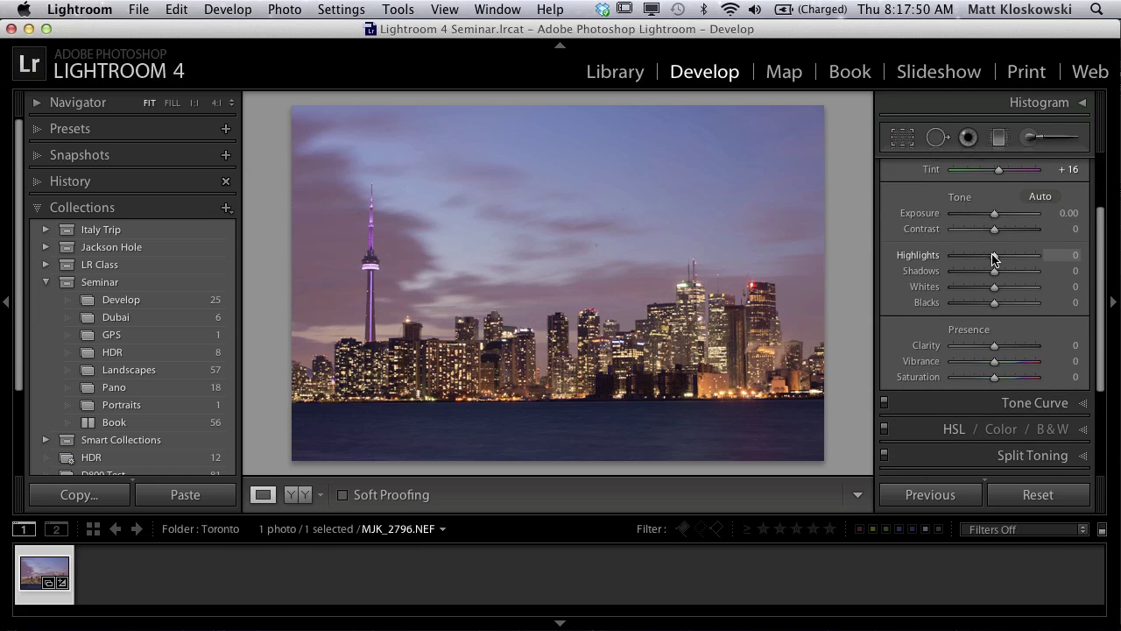
{"action": "left_click_drag", "start_coordinate": [996, 274], "coordinate": [980, 307]}
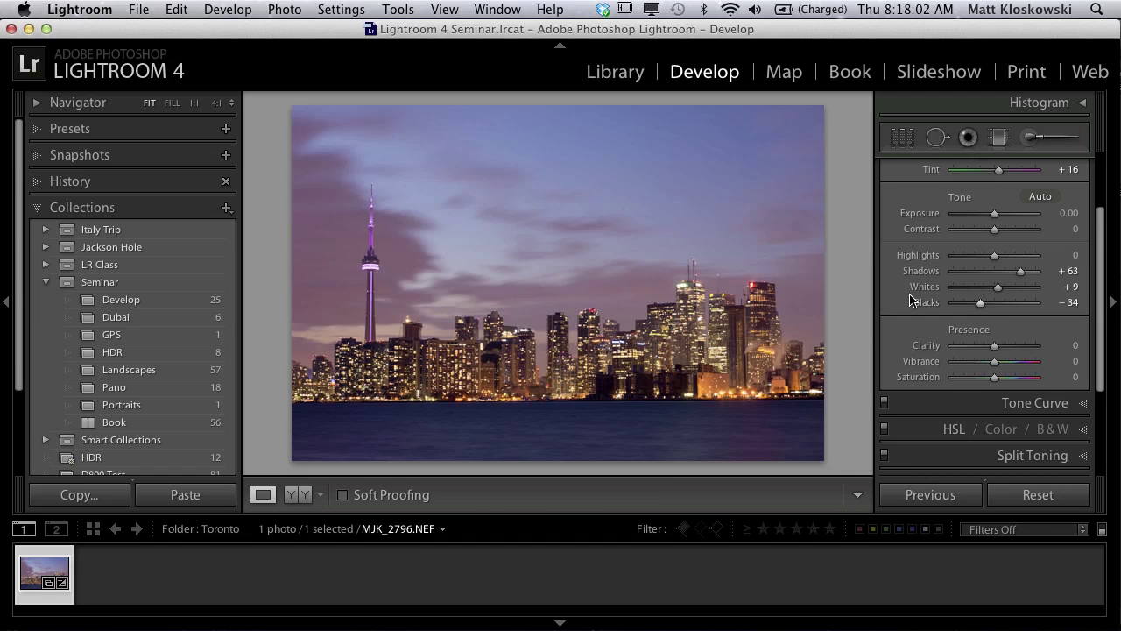
{"action": "left_click_drag", "start_coordinate": [994, 346], "coordinate": [997, 346]}
Heal four sky dust spots with Spot Removal, including one left of the CN Tower top
{"action": "key", "text": "w"}
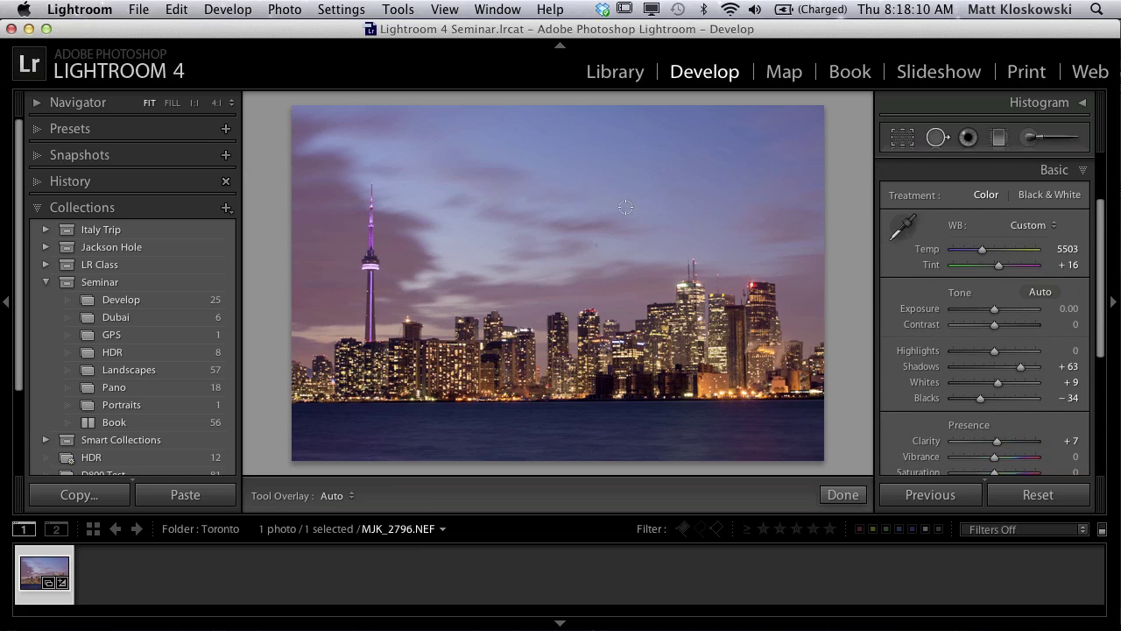
{"action": "left_click", "coordinate": [624, 209]}
{"action": "left_click", "coordinate": [611, 242]}
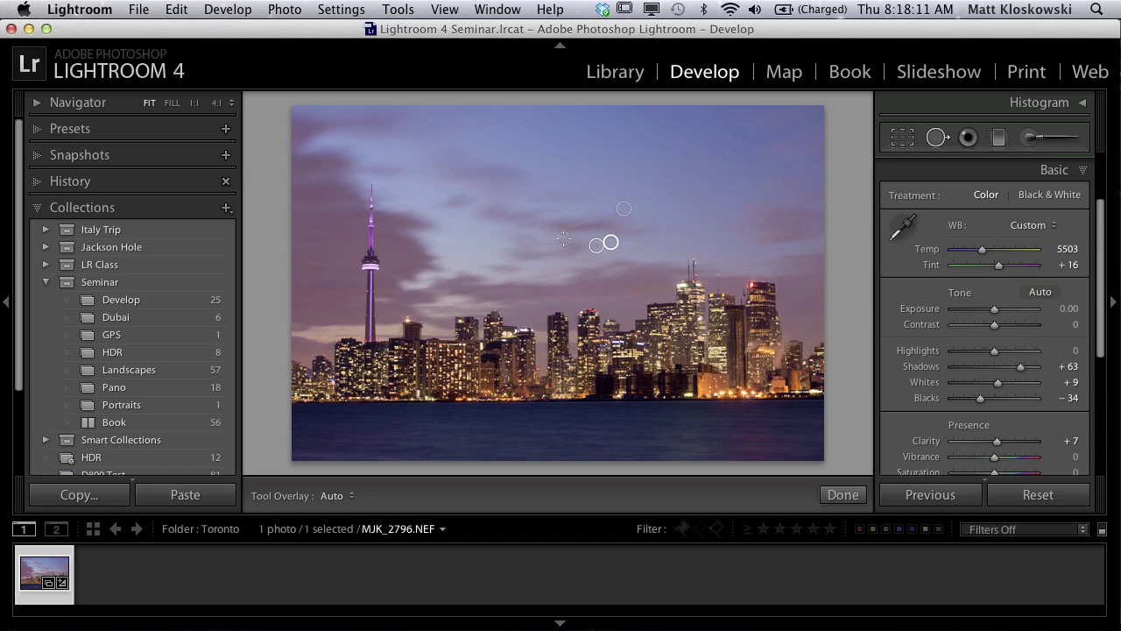
{"action": "left_click", "coordinate": [387, 185]}
{"action": "left_click", "coordinate": [515, 130]}
{"action": "scroll", "coordinate": [1096, 216], "scroll_direction": "up", "scroll_amount": 3}
{"action": "left_click", "coordinate": [1069, 233]}
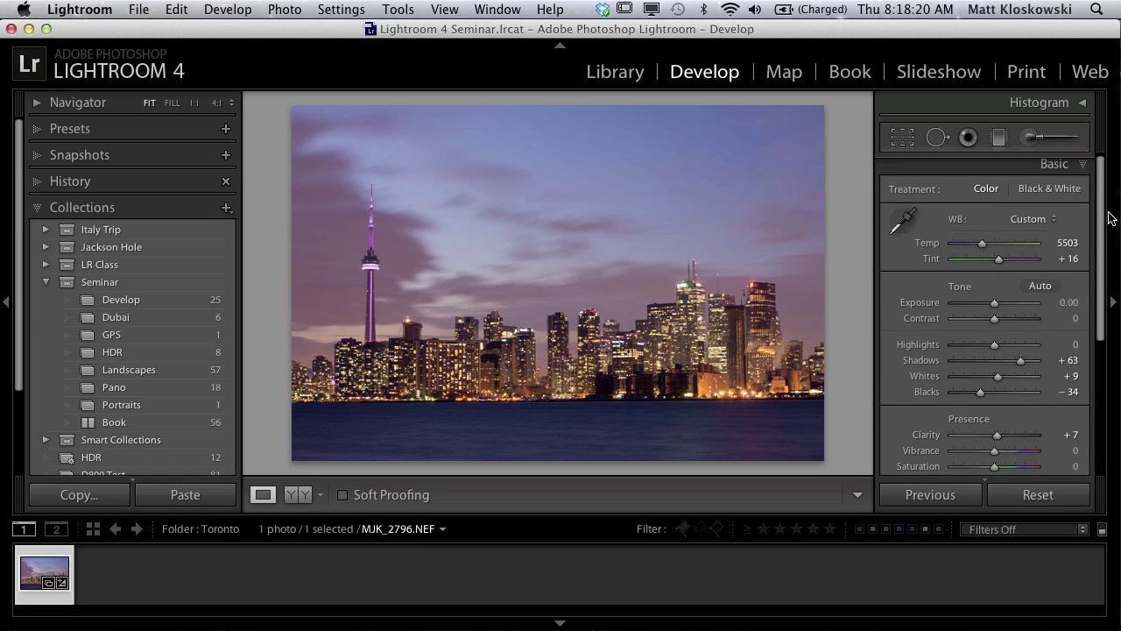
{"action": "scroll", "coordinate": [1086, 289], "scroll_direction": "down", "scroll_amount": 5}
Set the Manual lens Horizontal transform to +4 and enable Constrain Crop
{"action": "left_click", "coordinate": [1027, 365]}
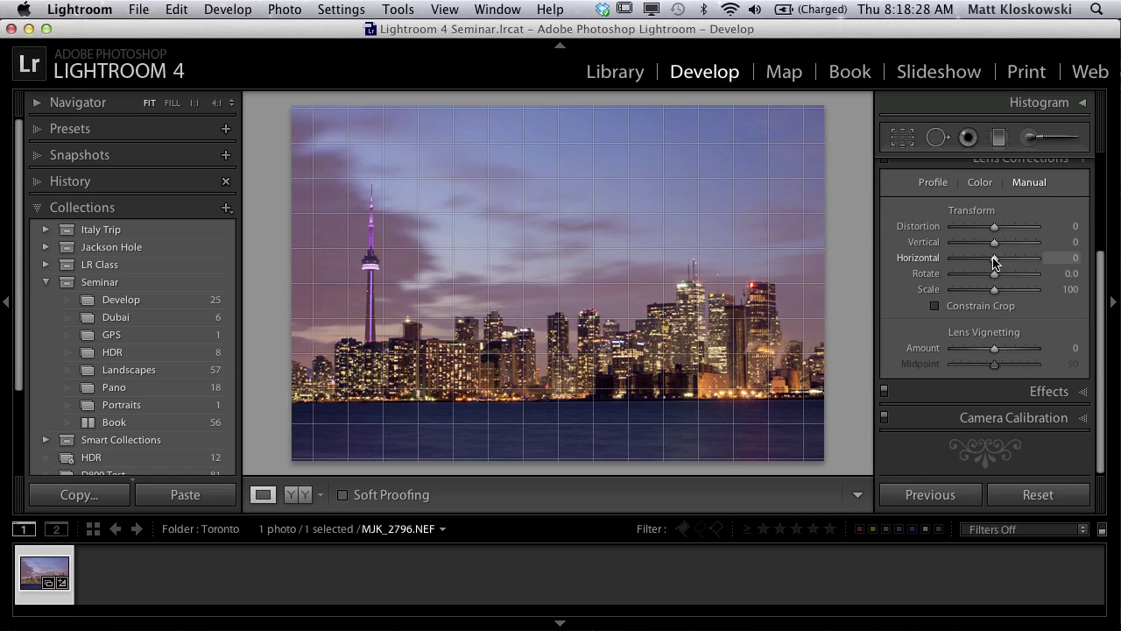
{"action": "left_click_drag", "start_coordinate": [993, 260], "coordinate": [995, 260]}
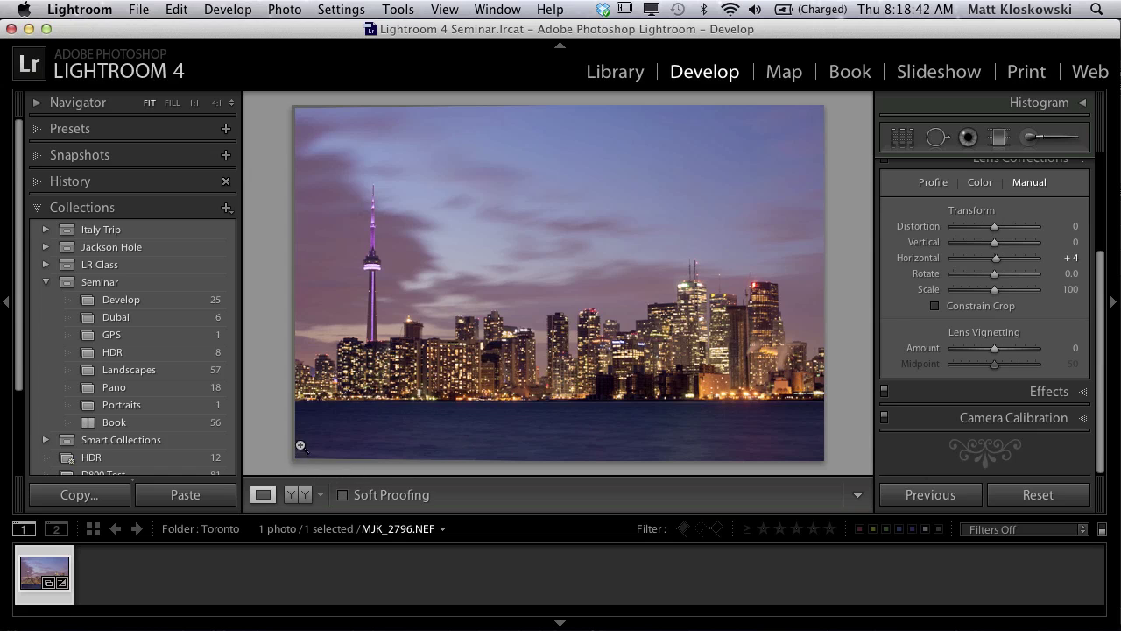
{"action": "left_click", "coordinate": [935, 307]}
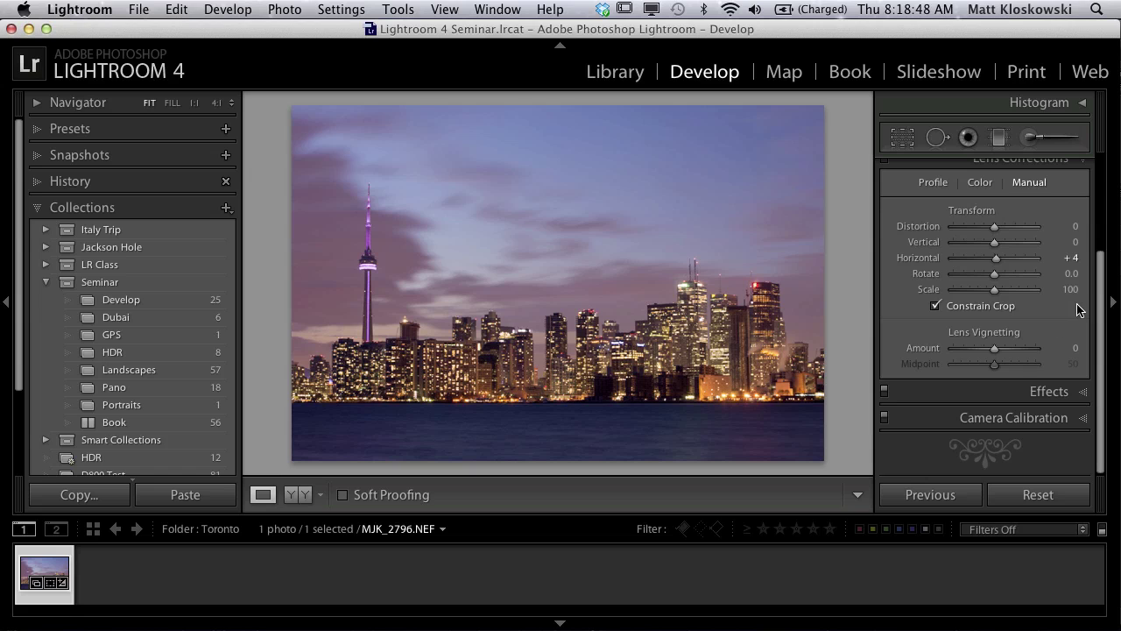
{"action": "left_click_drag", "start_coordinate": [1100, 275], "coordinate": [1098, 165]}
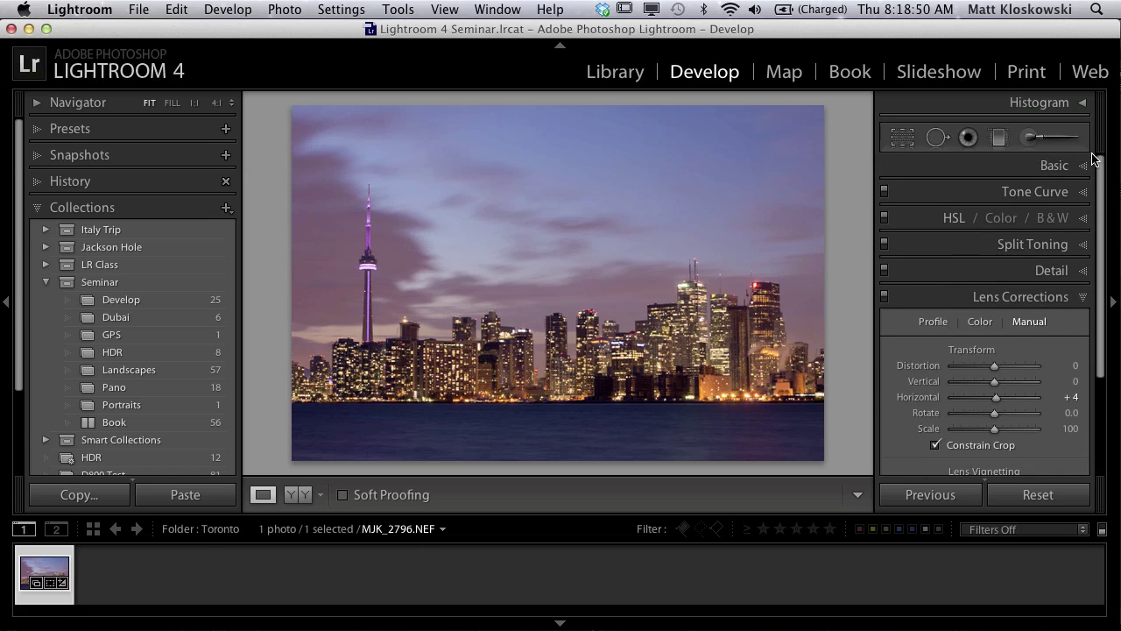
Build an S-shaped tone curve by raising the highlights and lowering the lower midtones, then toggle it to compare
{"action": "left_click", "coordinate": [1047, 165]}
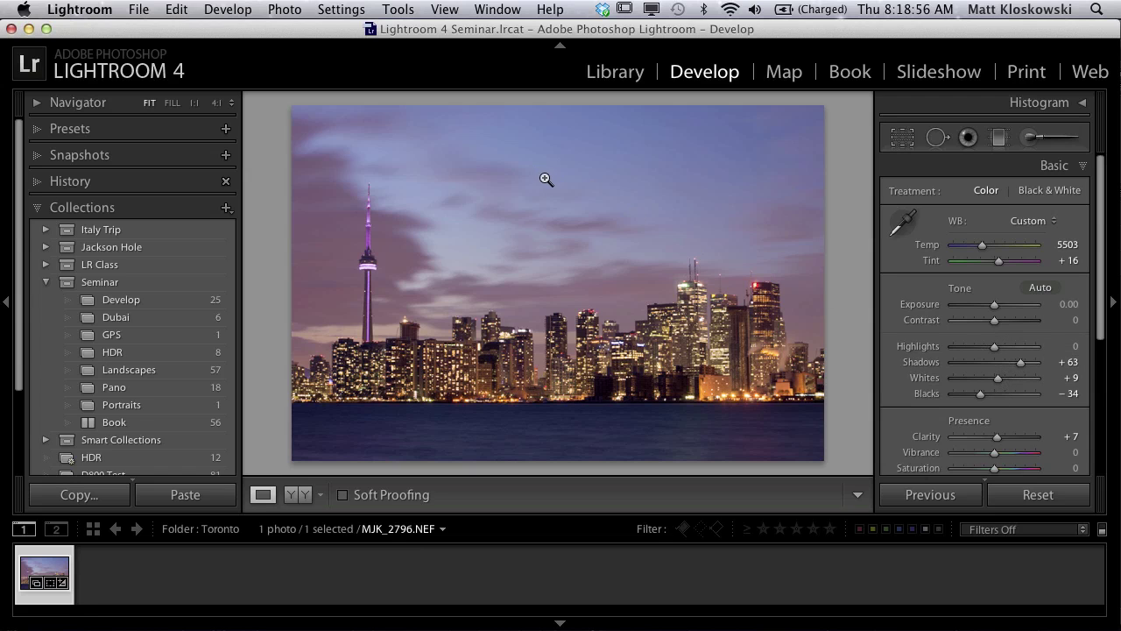
{"action": "left_click_drag", "start_coordinate": [1101, 263], "coordinate": [1090, 310]}
{"action": "scroll", "coordinate": [1031, 356], "scroll_direction": "down", "scroll_amount": 5}
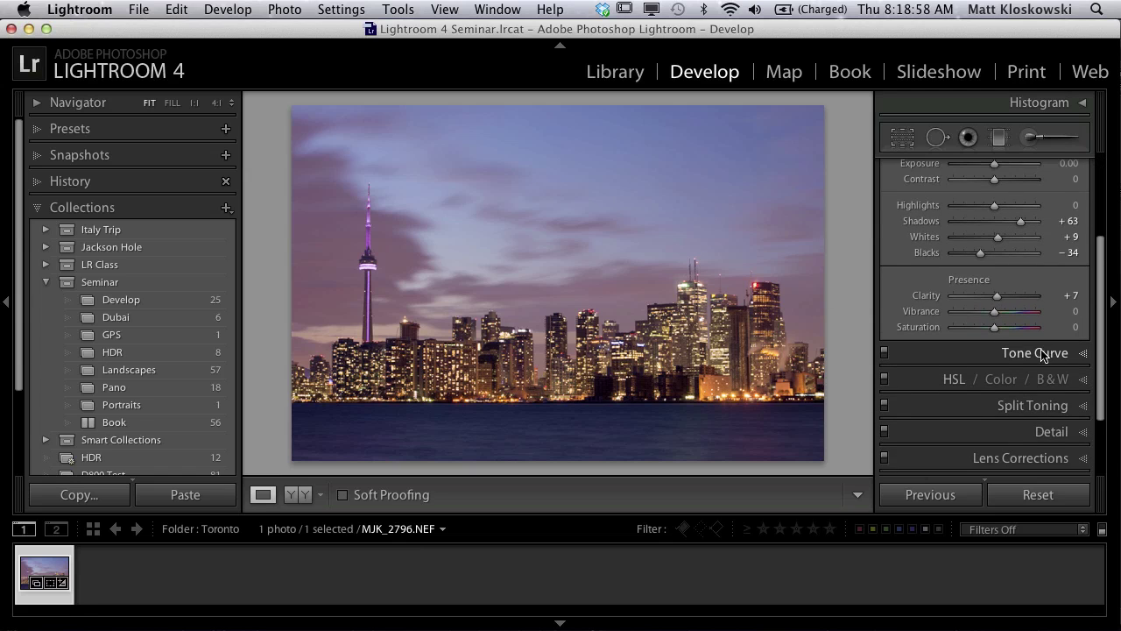
{"action": "left_click_drag", "start_coordinate": [1101, 266], "coordinate": [1086, 168]}
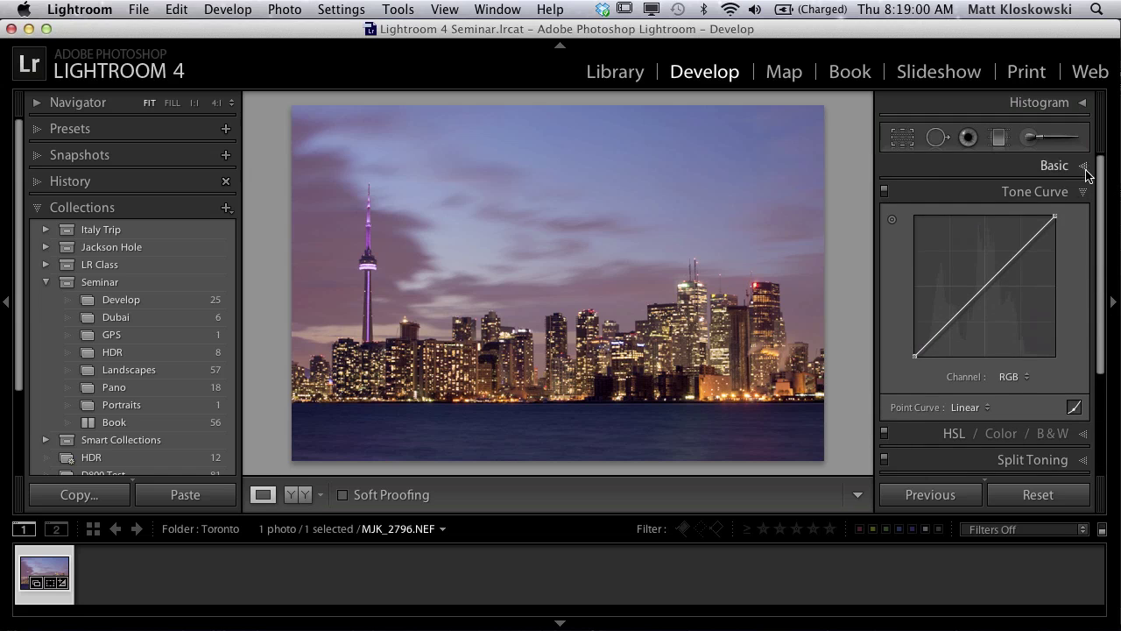
{"action": "left_click_drag", "start_coordinate": [1031, 241], "coordinate": [1028, 234]}
{"action": "left_click_drag", "start_coordinate": [964, 299], "coordinate": [964, 306]}
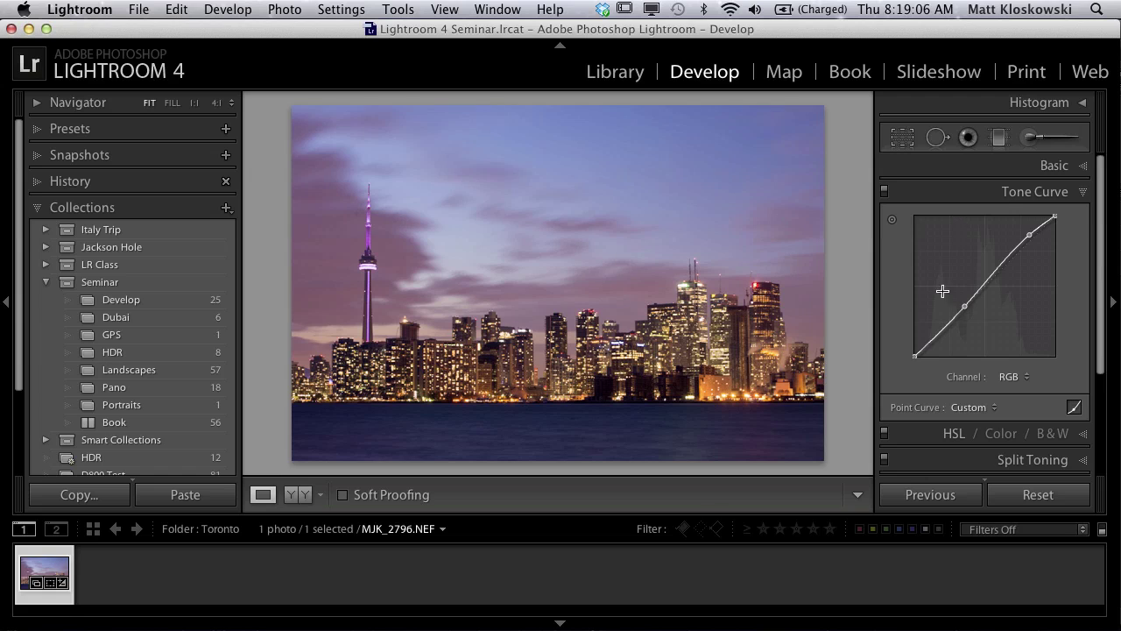
{"action": "left_click", "coordinate": [884, 191]}
Add a −1.01 exposure graduated filter from the top of the sky down to the skyline
{"action": "left_click", "coordinate": [999, 139]}
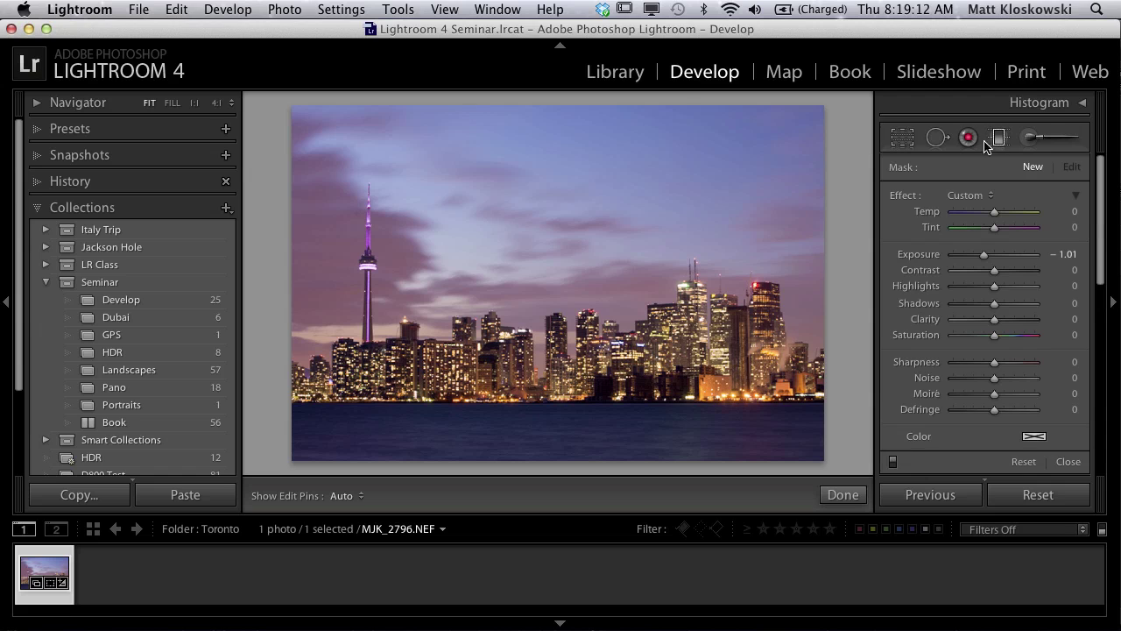
{"action": "left_click_drag", "start_coordinate": [555, 154], "coordinate": [599, 395]}
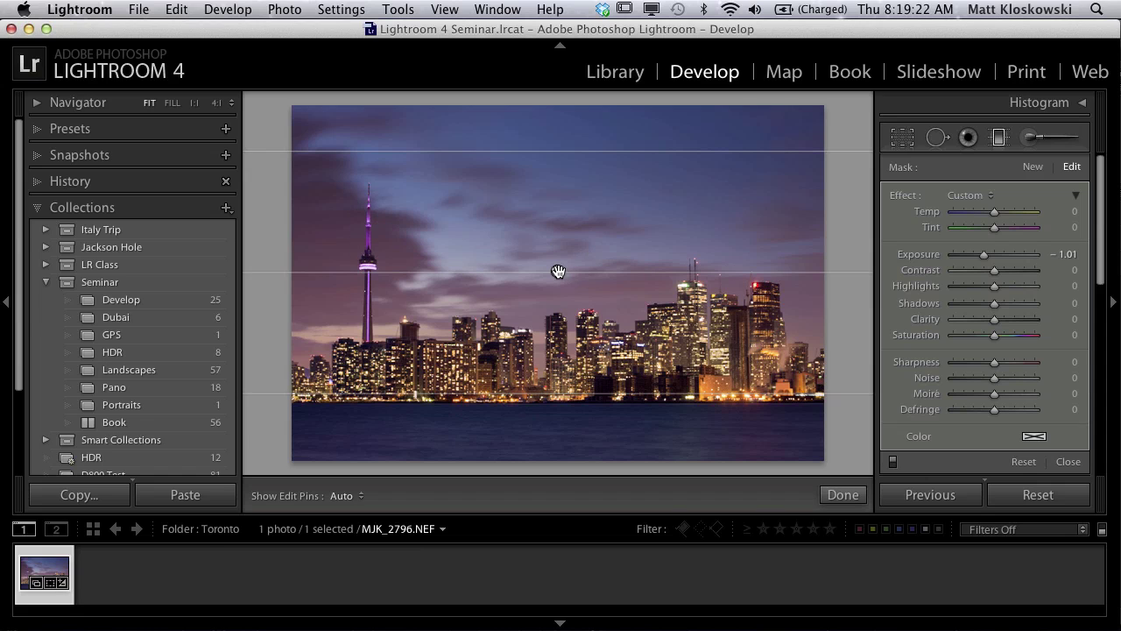
{"action": "mouse_move", "coordinate": [558, 271]}
{"action": "left_mouse_down"}
{"action": "mouse_move", "coordinate": [561, 329]}
{"action": "mouse_move", "coordinate": [558, 272]}
{"action": "mouse_move", "coordinate": [556, 283]}
{"action": "left_mouse_up"}
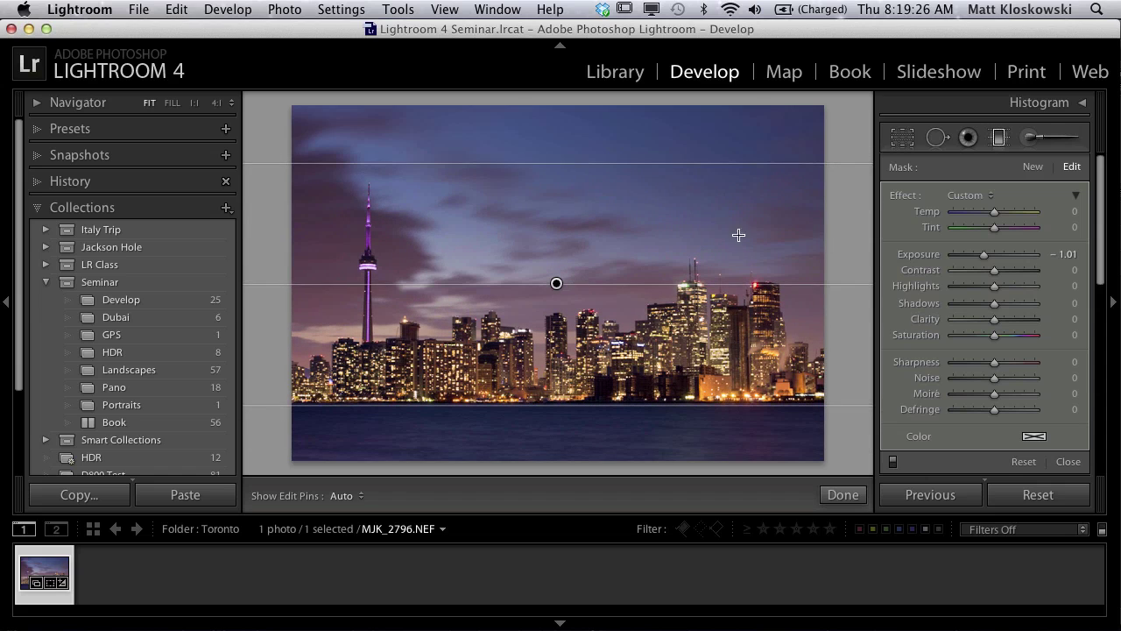
{"action": "left_click", "coordinate": [1068, 461]}
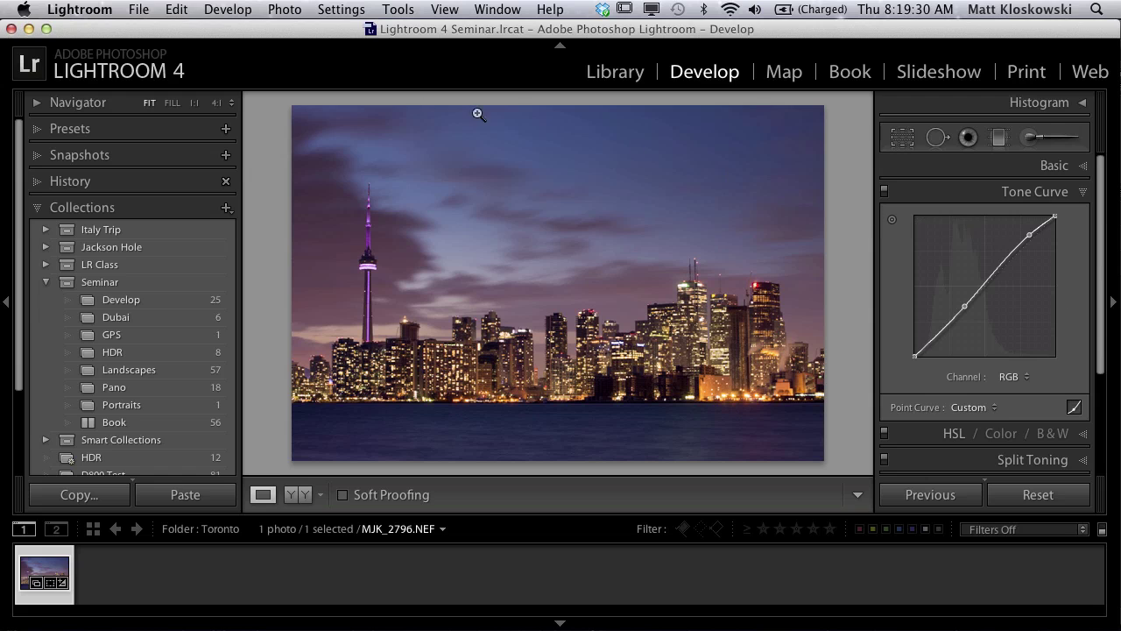
Send the edited photo from Lightroom to Photoshop CS6 for editing
{"action": "left_click", "coordinate": [300, 16]}
{"action": "mouse_move", "coordinate": [302, 103]}
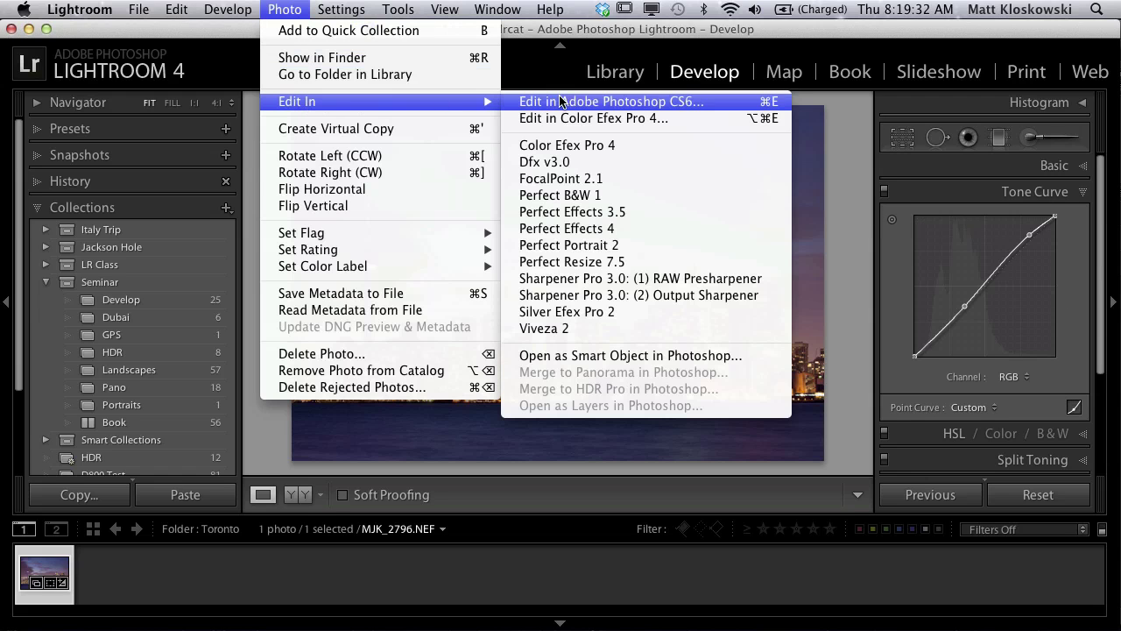
{"action": "left_click", "coordinate": [585, 105]}
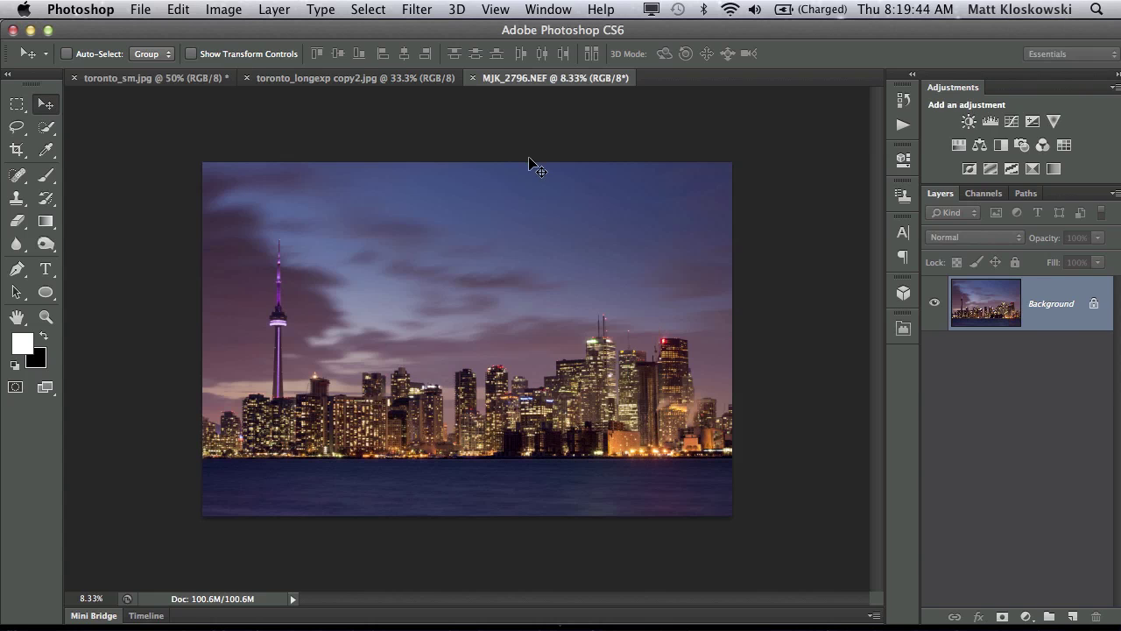
Resize the image to 4000 px wide (4000 × 2669) and zoom in on the buildings
{"action": "key", "text": "super+alt+i"}
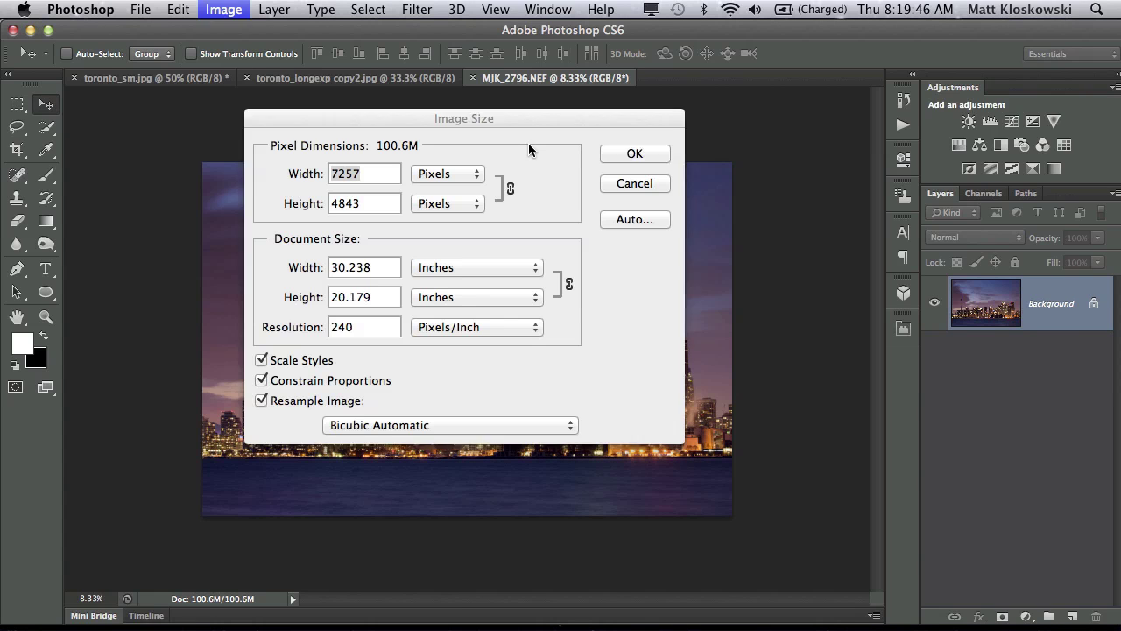
{"action": "type", "text": "4000"}
{"action": "key", "text": "Return"}
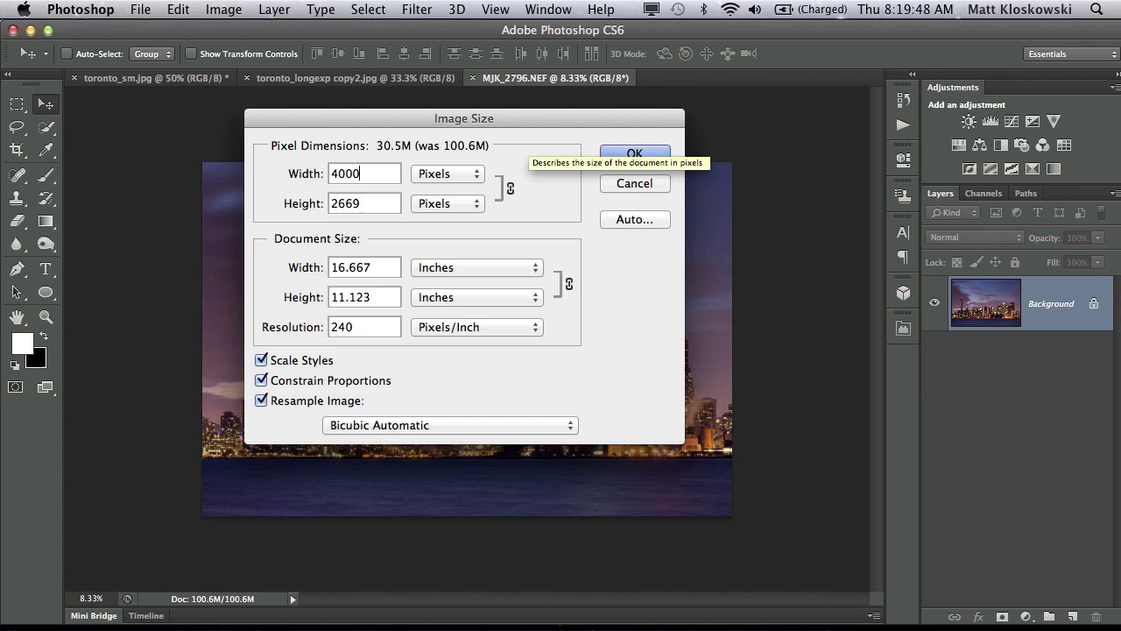
{"action": "key", "text": "super+equal"}
{"action": "key", "text": "super+equal"}
{"action": "key", "text": "super+equal"}
{"action": "key", "text": "super+equal"}
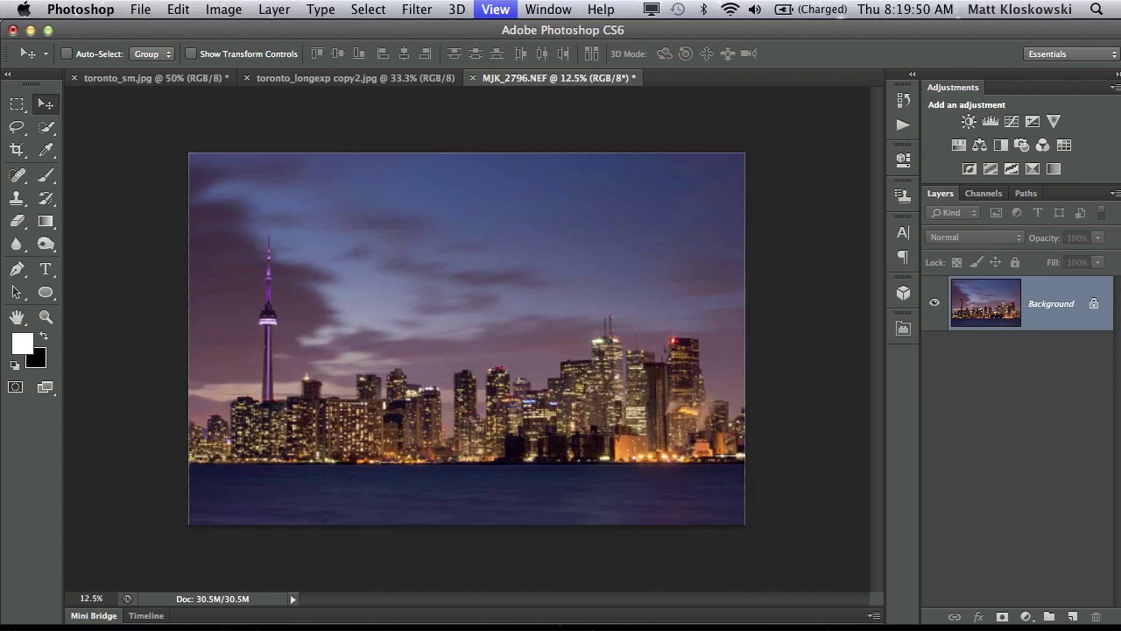
{"action": "scroll", "coordinate": [294, 326], "scroll_direction": "right", "scroll_amount": 10}
{"action": "scroll", "coordinate": [294, 326], "scroll_direction": "down", "scroll_amount": 3}
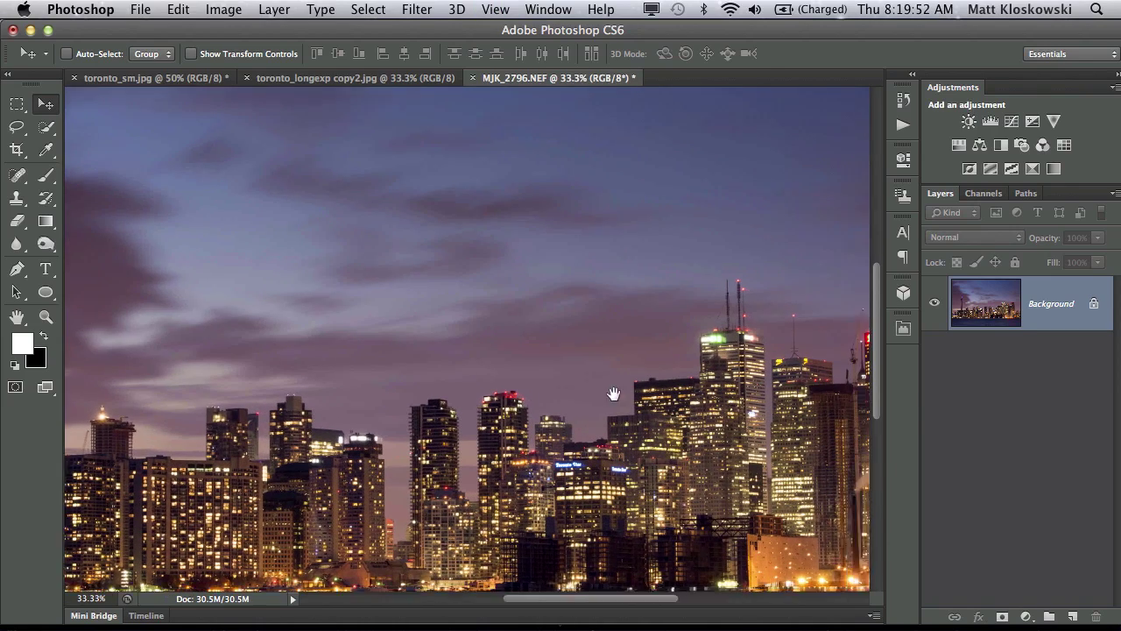
{"action": "key", "text": "super+equal"}
{"action": "key", "text": "super+equal"}
{"action": "key", "text": "super+equal"}
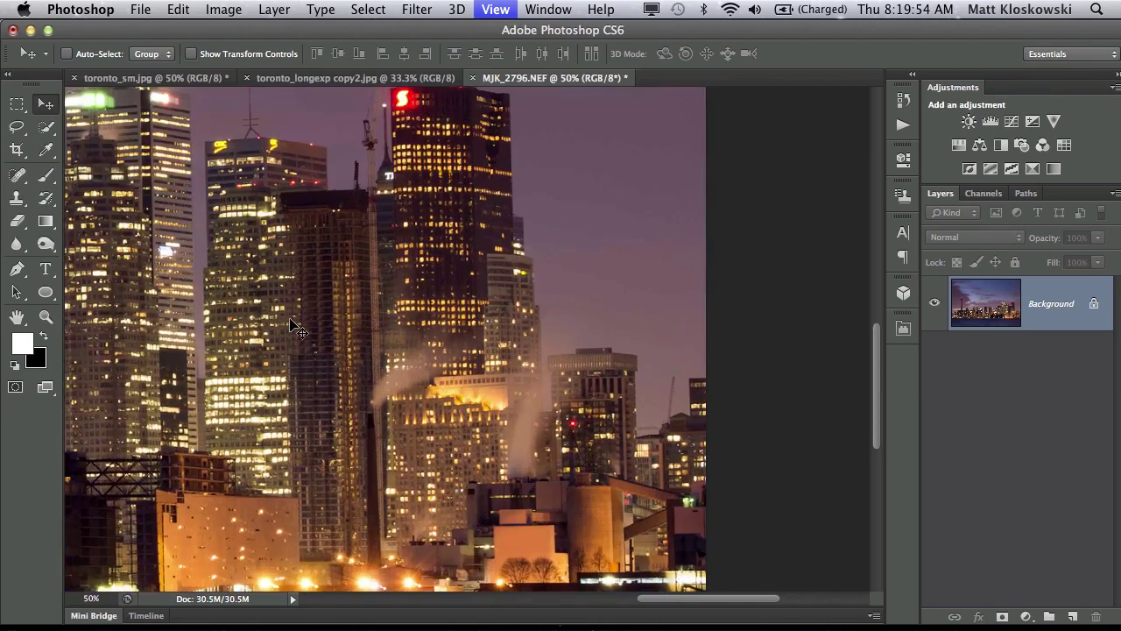
At 300% zoom, clone sky over the construction crane with a size-25 Clone Stamp brush
{"action": "key", "text": "super+equal"}
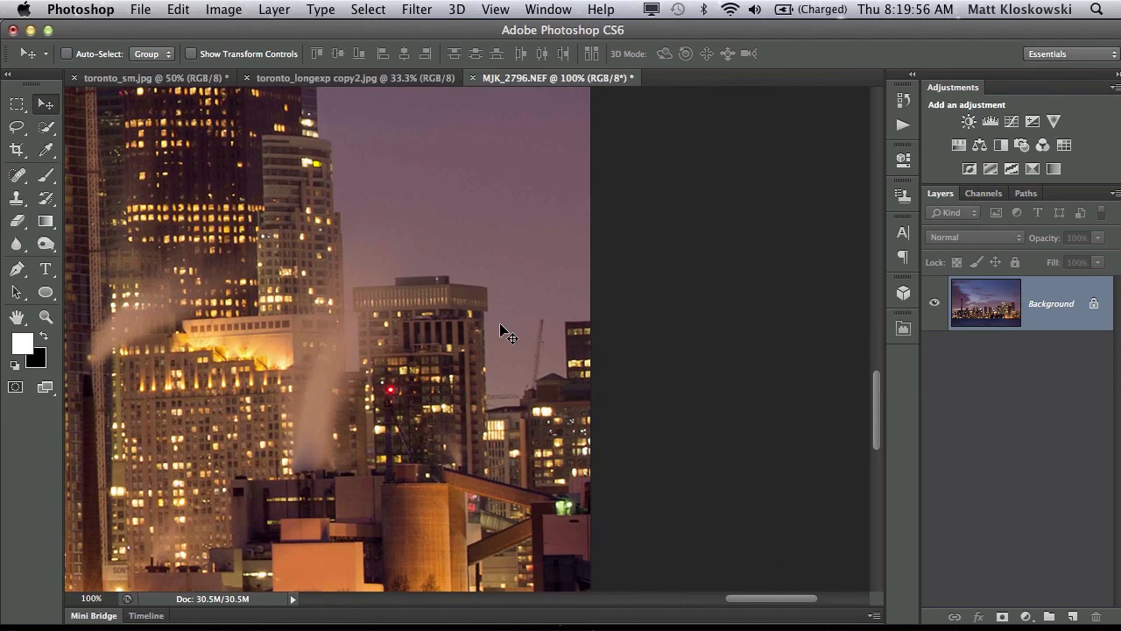
{"action": "key", "text": "super+equal"}
{"action": "left_click_drag", "start_coordinate": [658, 386], "coordinate": [543, 315]}
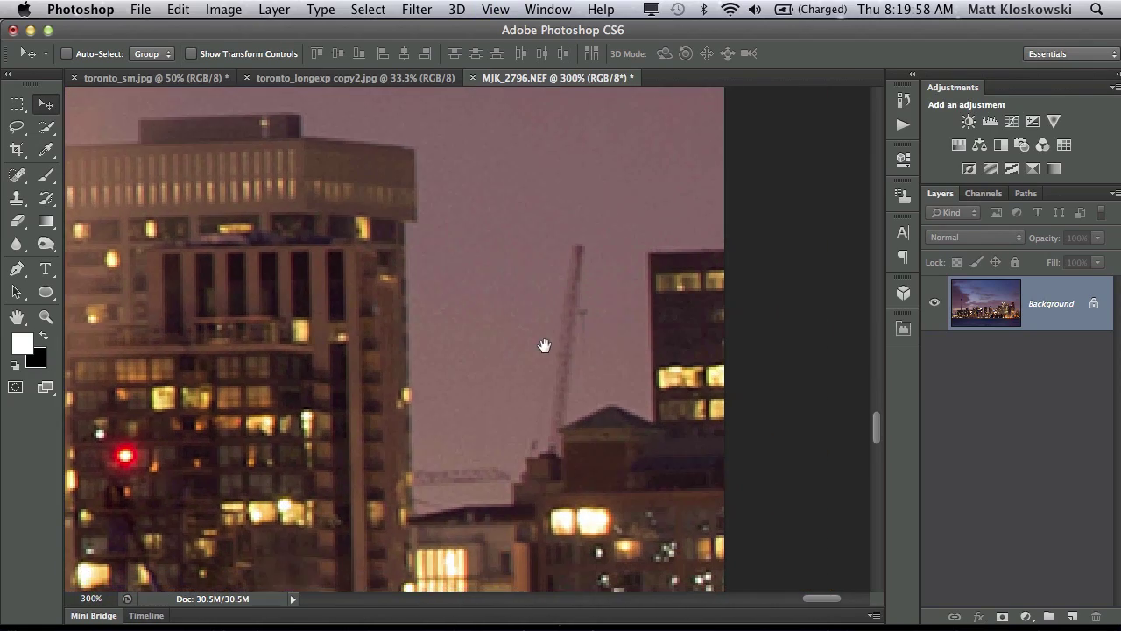
{"action": "key", "text": "s"}
{"action": "key", "text": "bracketleft"}
{"action": "key", "text": "bracketleft"}
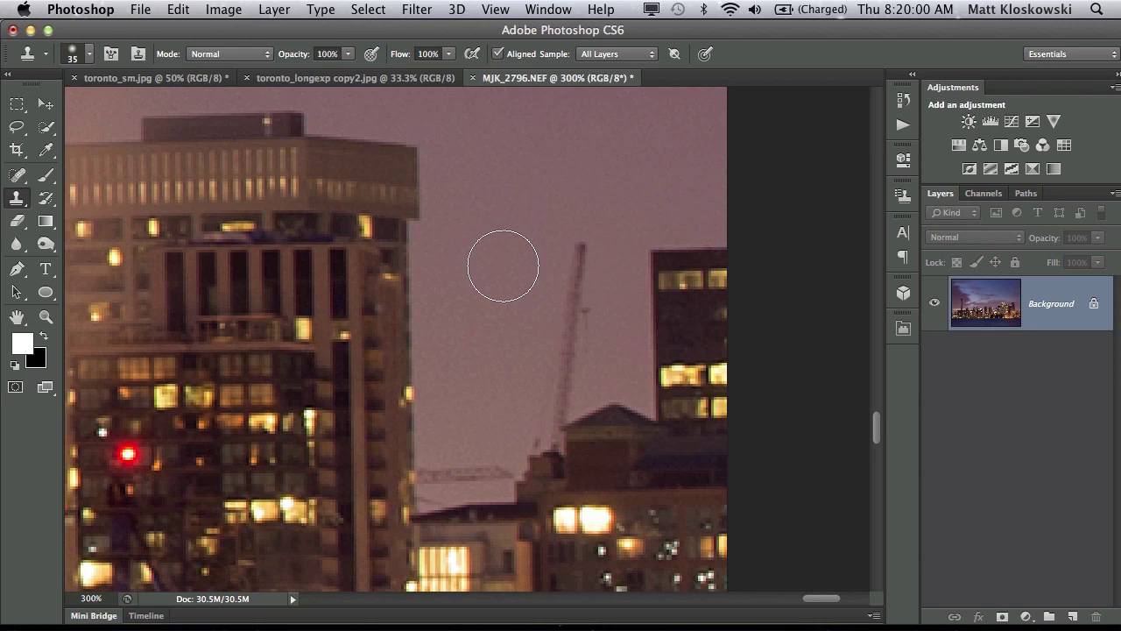
{"action": "left_click", "coordinate": [529, 229], "text": "alt"}
{"action": "mouse_move", "coordinate": [568, 260]}
{"action": "left_mouse_down"}
{"action": "mouse_move", "coordinate": [571, 356]}
{"action": "mouse_move", "coordinate": [549, 401]}
{"action": "left_mouse_up"}
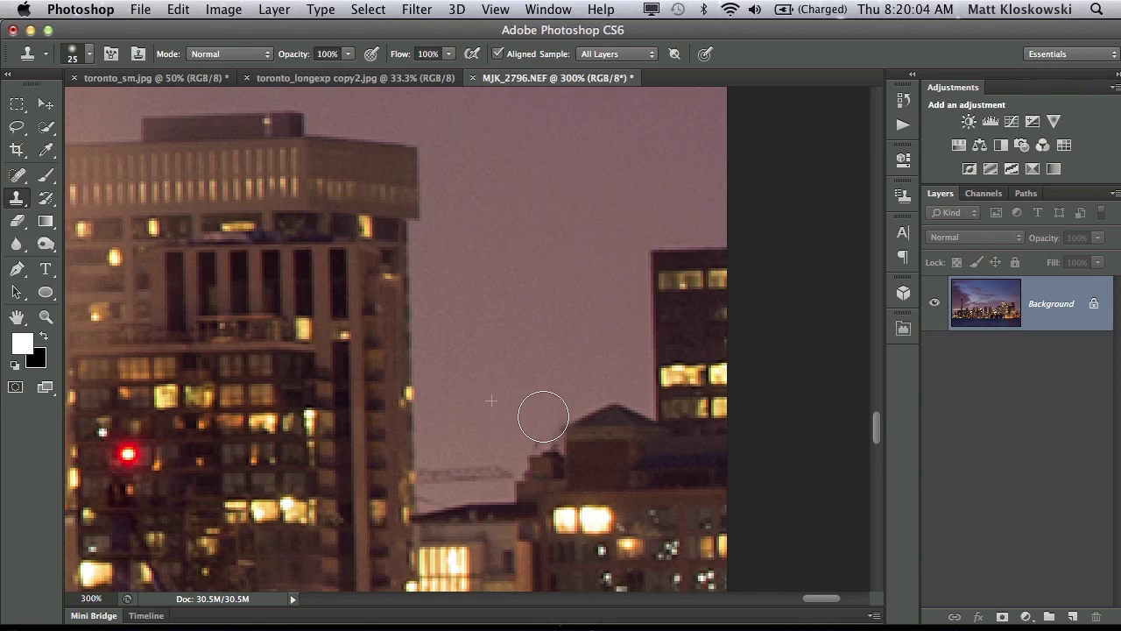
Clone out the crane beside the unfinished tower, then pan to the CN Tower's upper section
{"action": "mouse_move", "coordinate": [525, 362]}
{"action": "left_mouse_down"}
{"action": "mouse_move", "coordinate": [643, 476]}
{"action": "mouse_move", "coordinate": [474, 297]}
{"action": "left_mouse_up"}
{"action": "key", "text": "super+minus"}
{"action": "key", "text": "super+minus"}
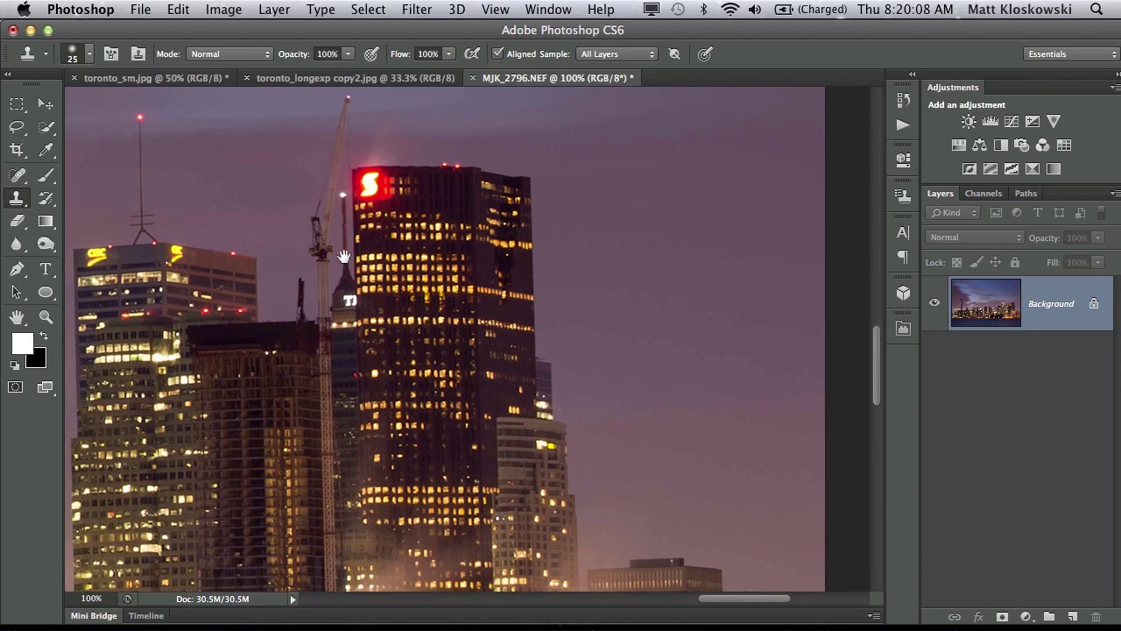
{"action": "scroll", "coordinate": [429, 307], "scroll_direction": "up", "scroll_amount": 3}
{"action": "scroll", "coordinate": [429, 306], "scroll_direction": "left", "scroll_amount": 3}
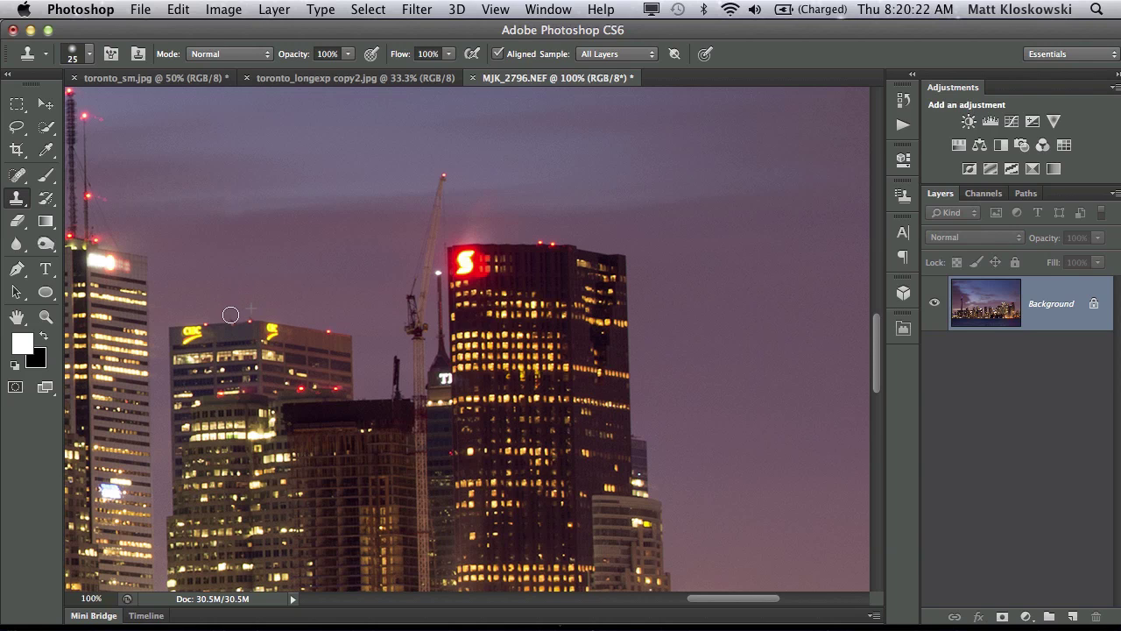
{"action": "left_click_drag", "start_coordinate": [219, 217], "coordinate": [500, 388]}
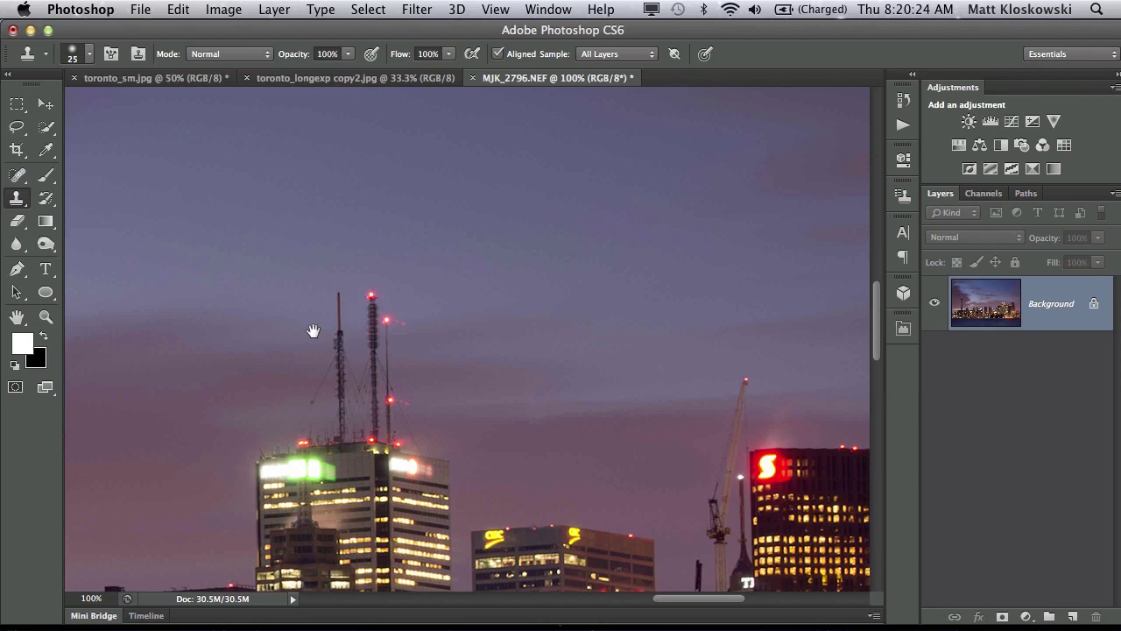
{"action": "left_click_drag", "start_coordinate": [310, 320], "coordinate": [698, 288]}
{"action": "left_click_drag", "start_coordinate": [290, 325], "coordinate": [748, 193]}
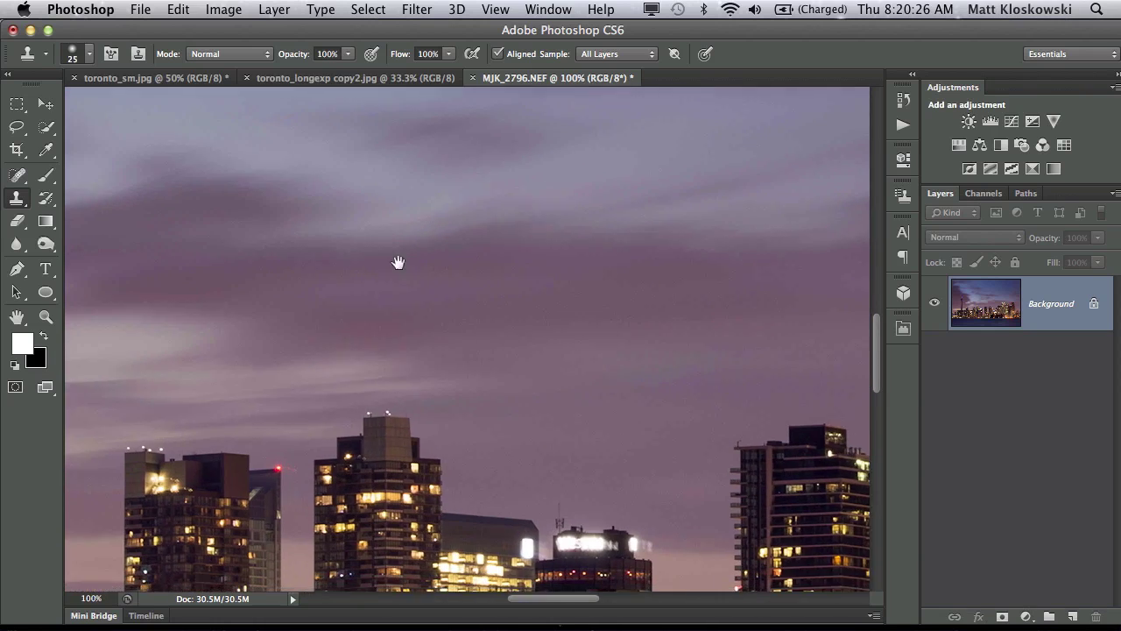
{"action": "left_click_drag", "start_coordinate": [395, 260], "coordinate": [811, 183]}
{"action": "left_click_drag", "start_coordinate": [322, 269], "coordinate": [475, 180]}
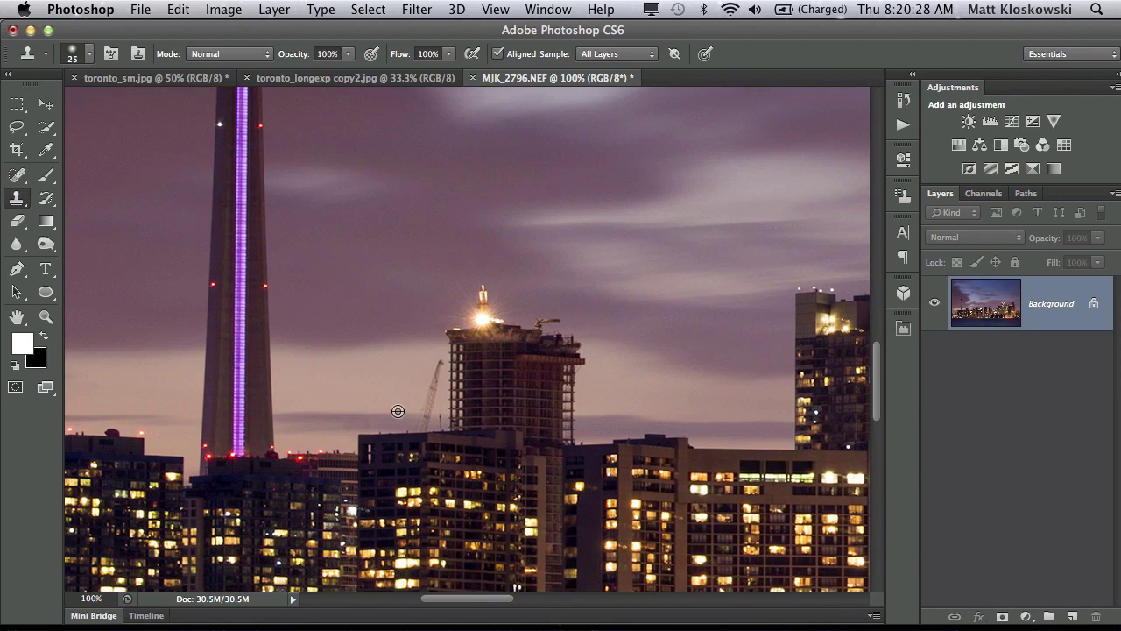
{"action": "left_click_drag", "start_coordinate": [432, 412], "coordinate": [435, 367]}
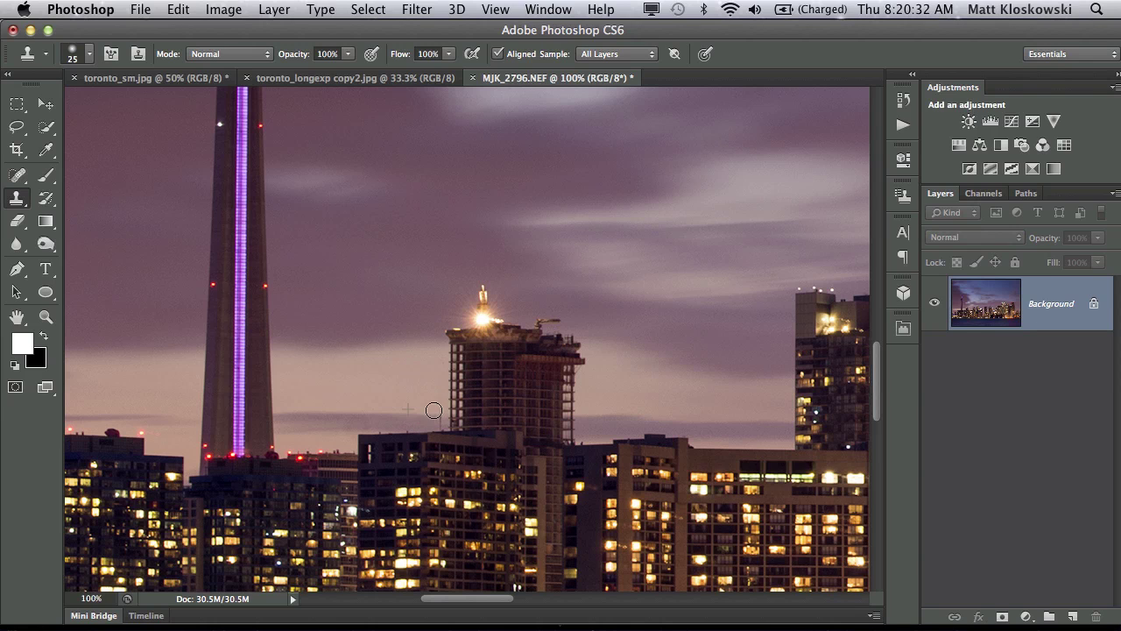
{"action": "left_click_drag", "start_coordinate": [405, 260], "coordinate": [310, 435]}
{"action": "left_click_drag", "start_coordinate": [306, 81], "coordinate": [290, 408]}
{"action": "mouse_move", "coordinate": [323, 142]}
{"action": "left_mouse_down"}
{"action": "mouse_move", "coordinate": [322, 227]}
{"action": "mouse_move", "coordinate": [404, 388]}
{"action": "left_mouse_up"}
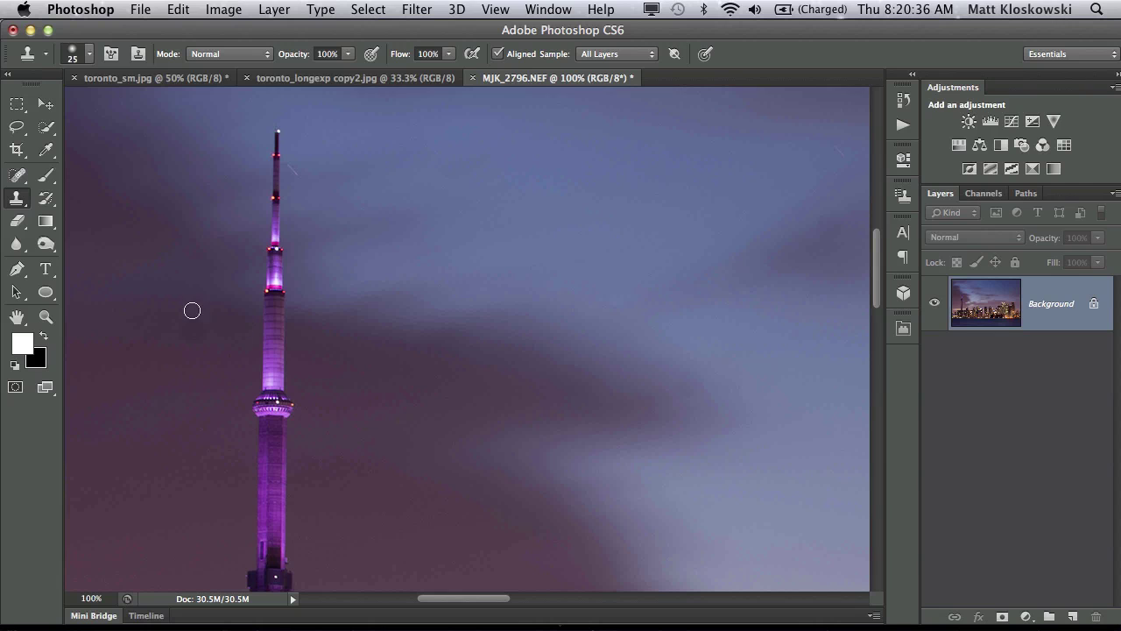
Spot-heal the blemishes in the sky left of the CN Tower's spire
{"action": "key", "text": "j"}
{"action": "left_click", "coordinate": [196, 324]}
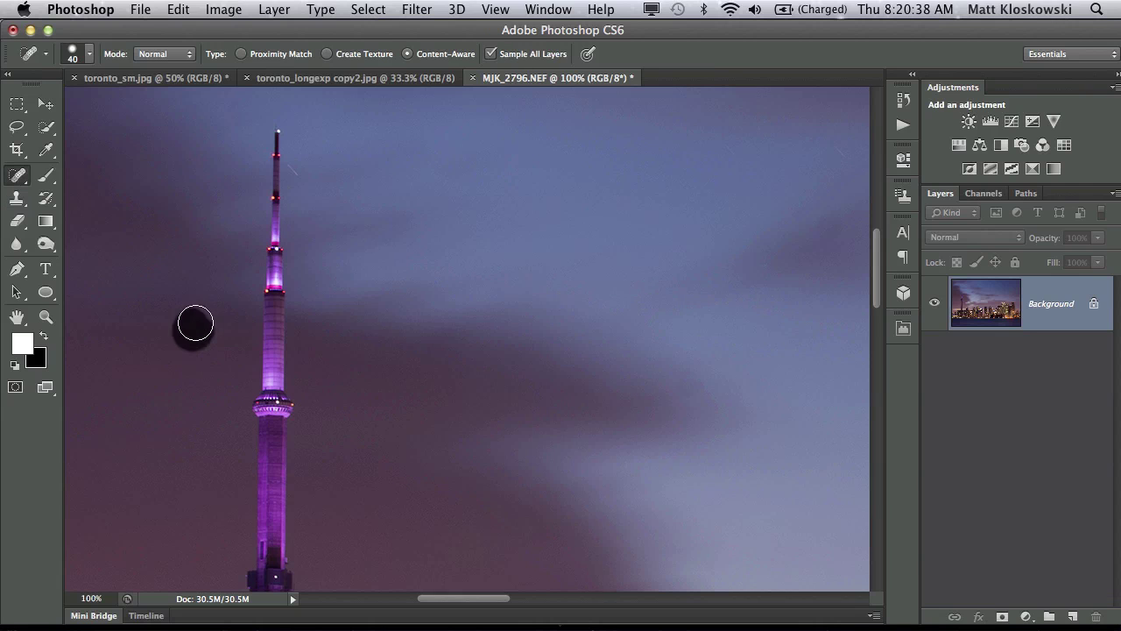
{"action": "left_click_drag", "start_coordinate": [333, 270], "coordinate": [313, 438]}
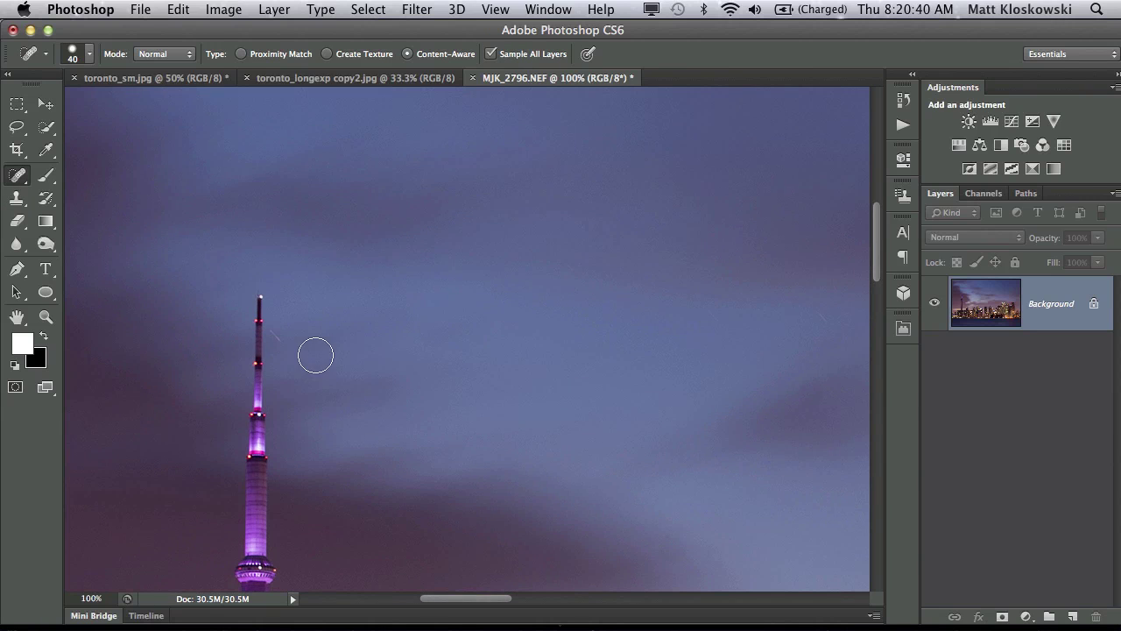
{"action": "key", "text": "bracketleft"}
Heal the thin streak beside the spire tip with a smaller brush, then view the whole photo
{"action": "key", "text": "super+equal"}
{"action": "key", "text": "super+equal"}
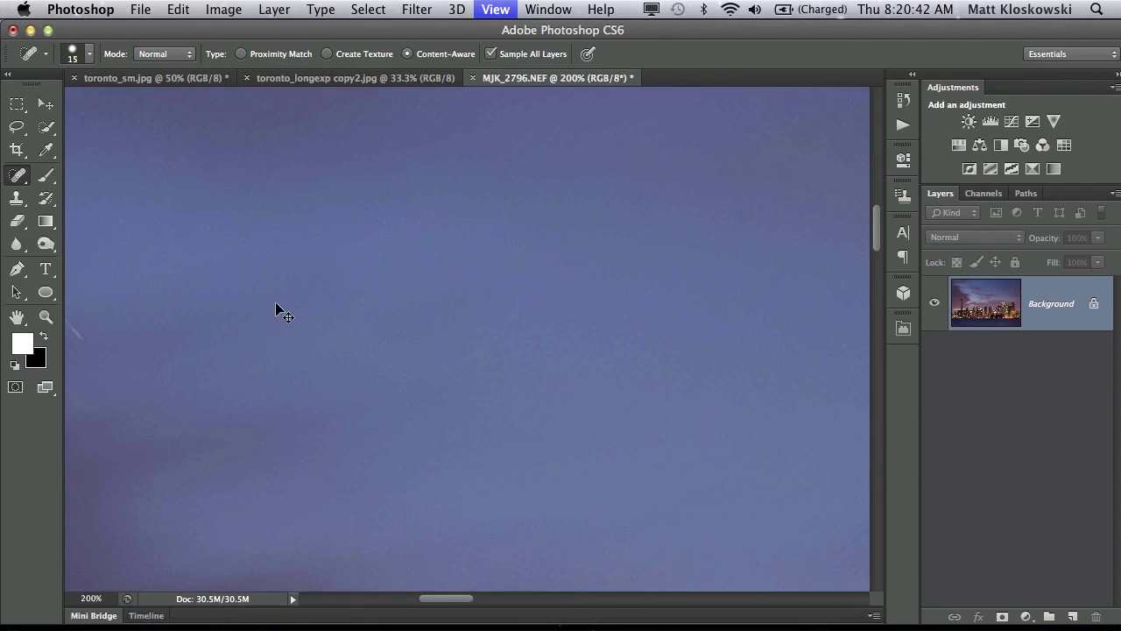
{"action": "left_click_drag", "start_coordinate": [275, 303], "coordinate": [438, 274]}
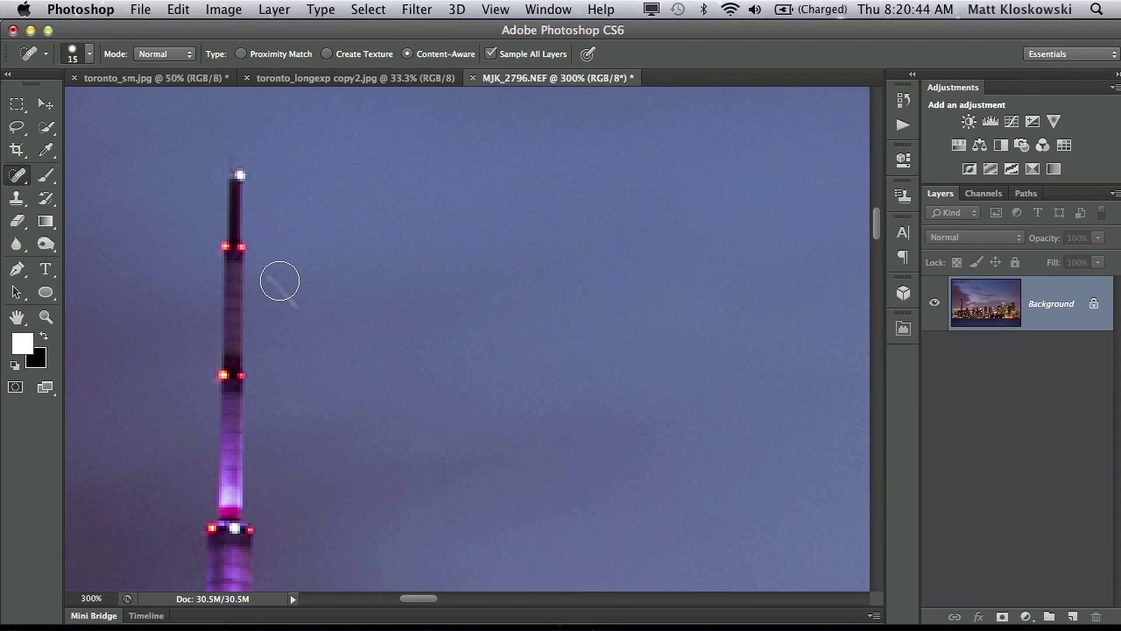
{"action": "key", "text": "bracketleft"}
{"action": "key", "text": "bracketleft"}
{"action": "left_click_drag", "start_coordinate": [271, 276], "coordinate": [309, 327]}
{"action": "key", "text": "super+minus"}
{"action": "key", "text": "super+minus"}
{"action": "key", "text": "super+minus"}
{"action": "key", "text": "super+minus"}
{"action": "key", "text": "super+minus"}
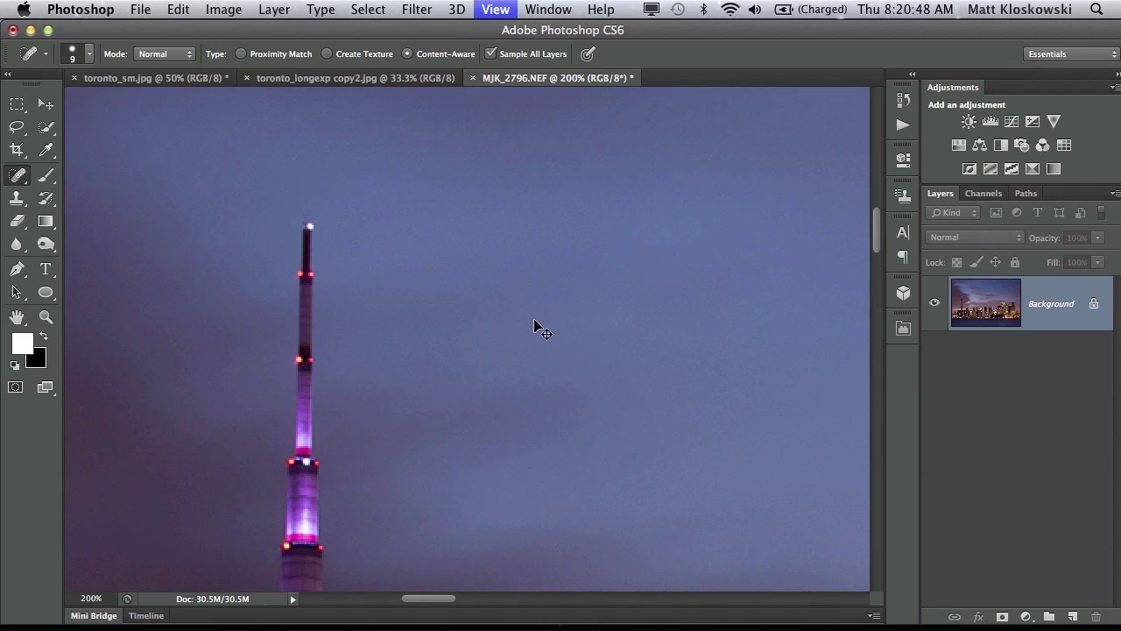
{"action": "key", "text": "super+minus"}
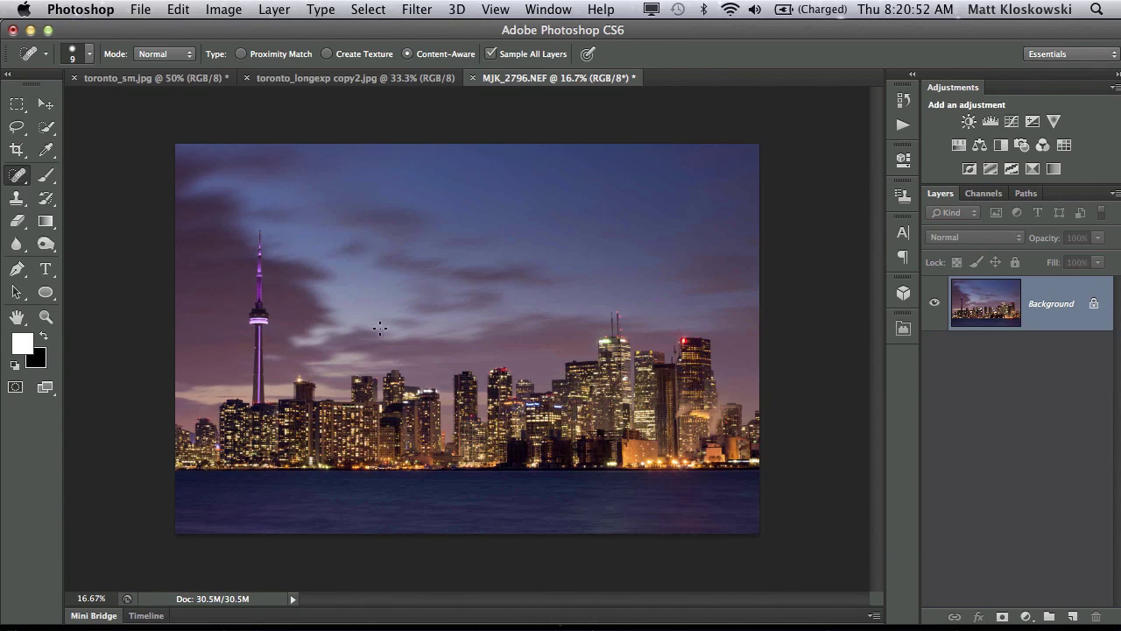
Send the Toronto skyline photo from Photoshop to Perfect Effects 4 via File > Automate
{"action": "left_click", "coordinate": [140, 9]}
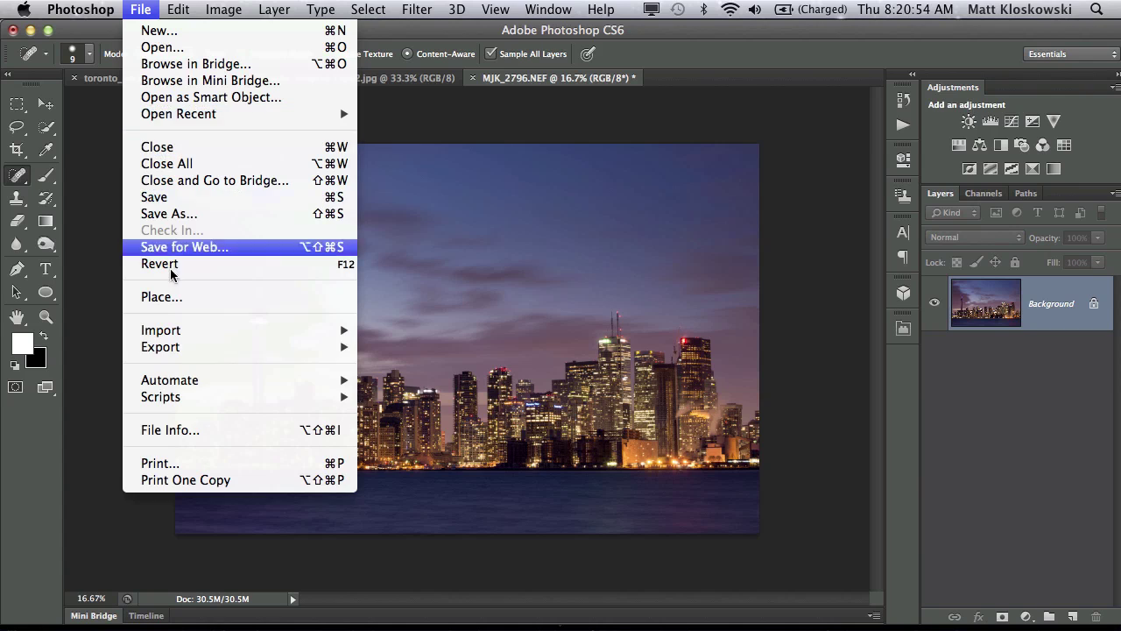
{"action": "mouse_move", "coordinate": [199, 382]}
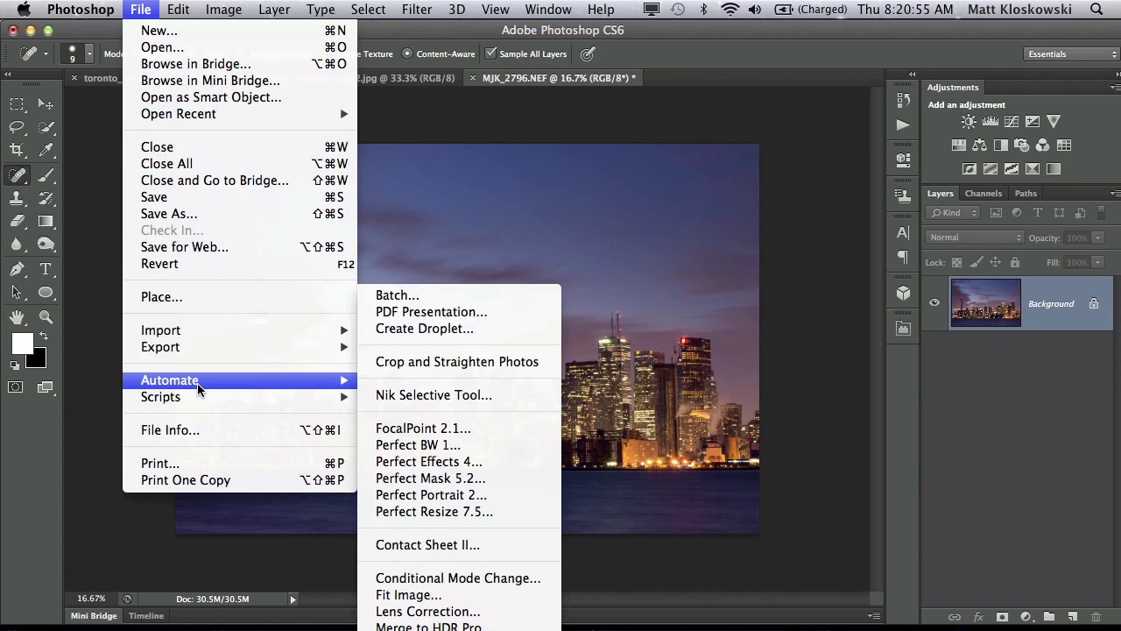
{"action": "left_click", "coordinate": [493, 471]}
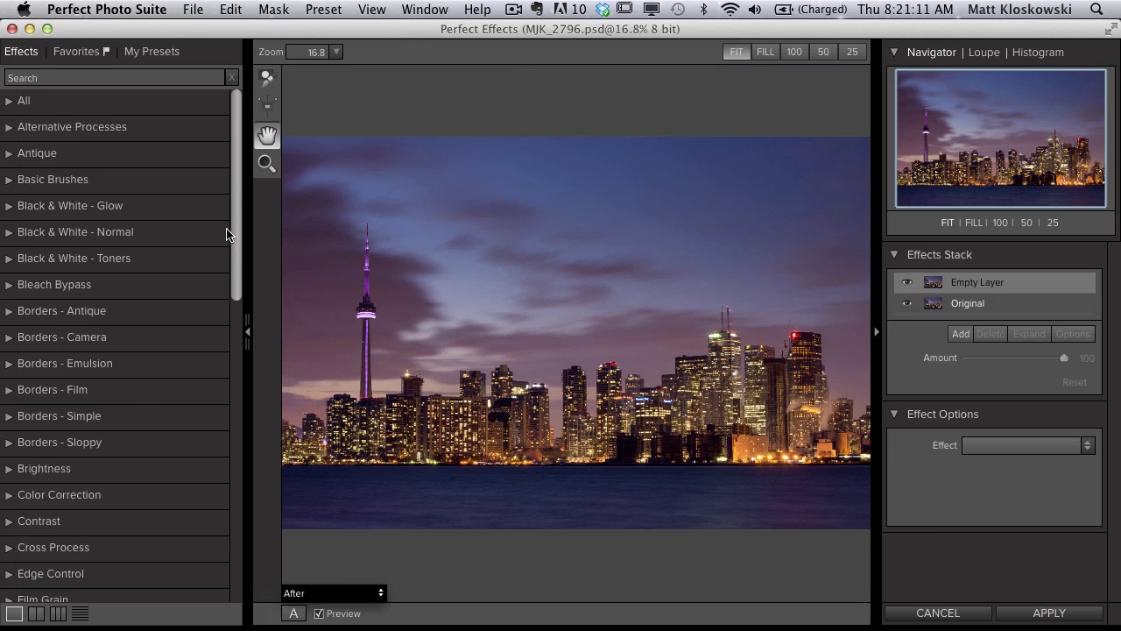
Try The Look, then apply Tonal Contrast (Brightness −18, Clarity 12) and preview the original
{"action": "scroll", "coordinate": [202, 297], "scroll_direction": "down", "scroll_amount": 4}
{"action": "left_click", "coordinate": [47, 404]}
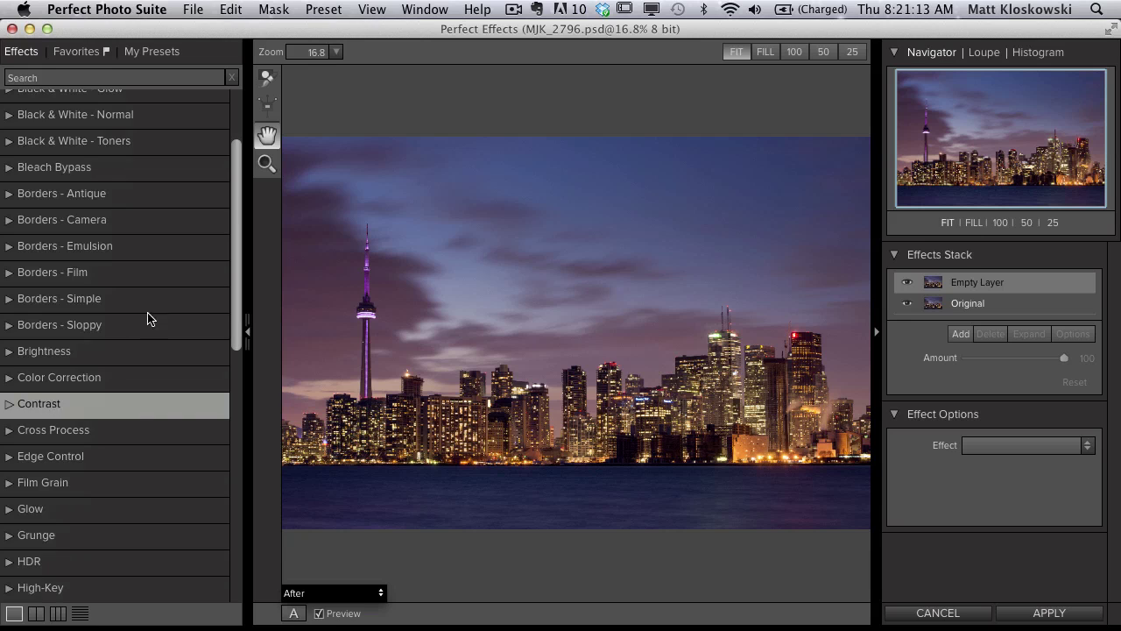
{"action": "left_click_drag", "start_coordinate": [234, 229], "coordinate": [145, 370]}
{"action": "left_click", "coordinate": [144, 391]}
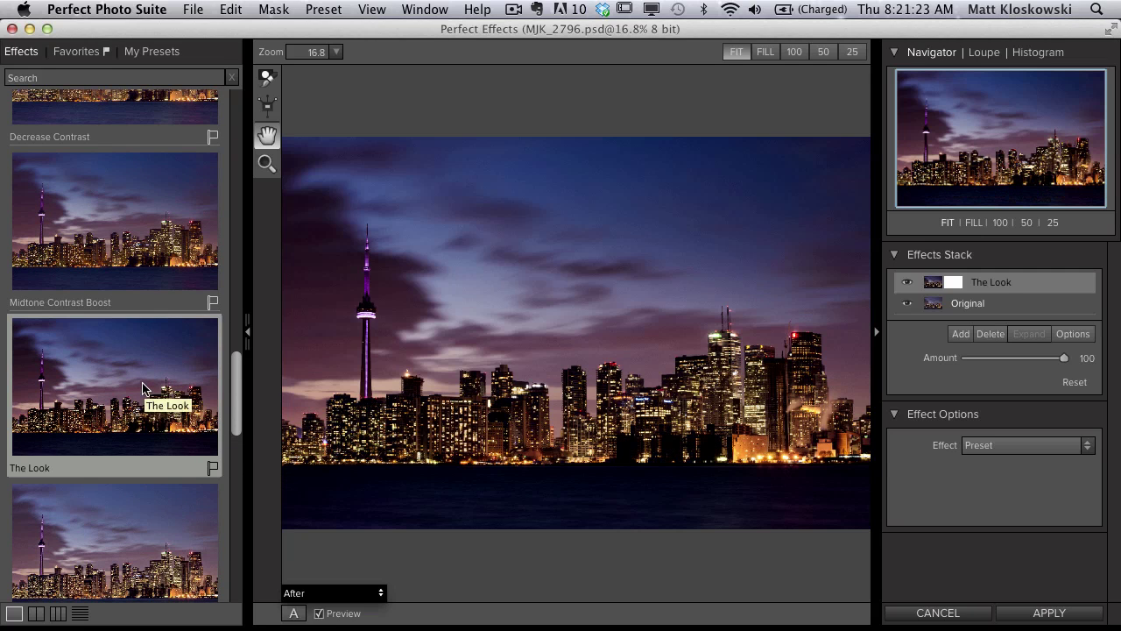
{"action": "left_click", "coordinate": [118, 523]}
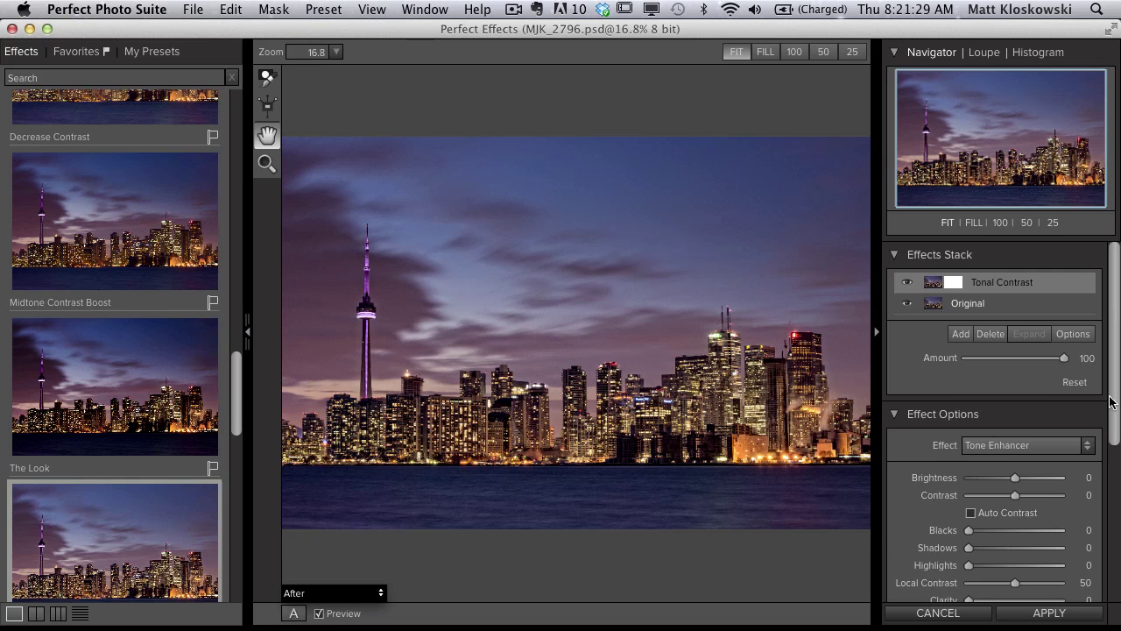
{"action": "scroll", "coordinate": [1017, 446], "scroll_direction": "down", "scroll_amount": 2}
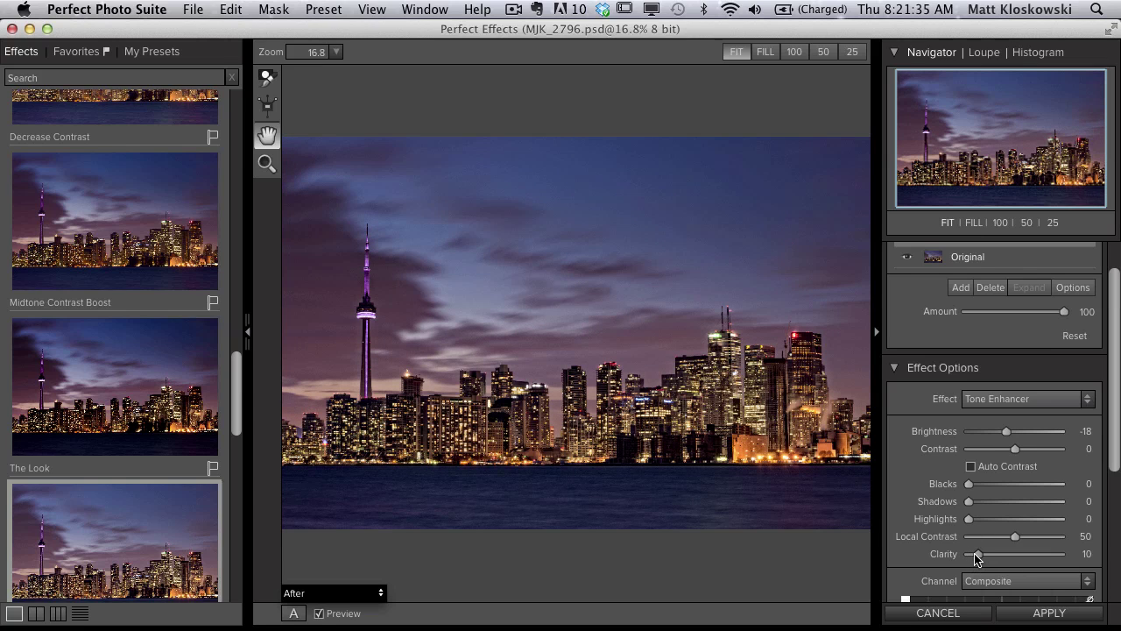
{"action": "left_click", "coordinate": [318, 614]}
With a size-500 Paint Out mask brush and Perfect Brush on, paint the effect out near the CN Tower base
{"action": "left_click", "coordinate": [318, 614]}
{"action": "left_click", "coordinate": [270, 81]}
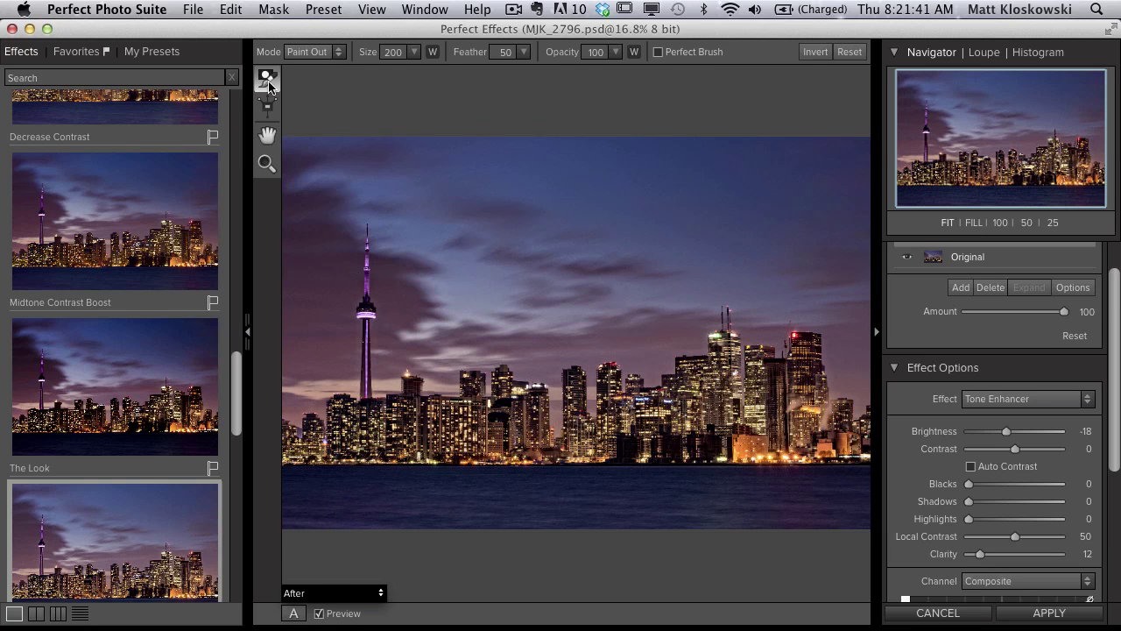
{"action": "key", "text": "bracketright"}
{"action": "key", "text": "bracketright"}
{"action": "key", "text": "bracketright"}
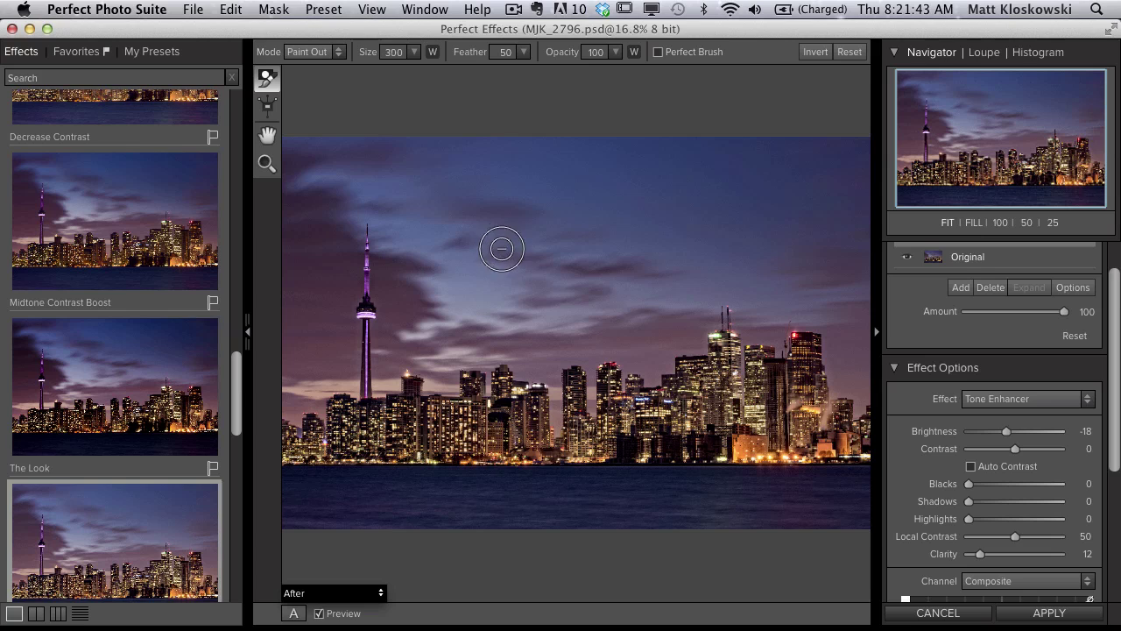
{"action": "left_click", "coordinate": [657, 51]}
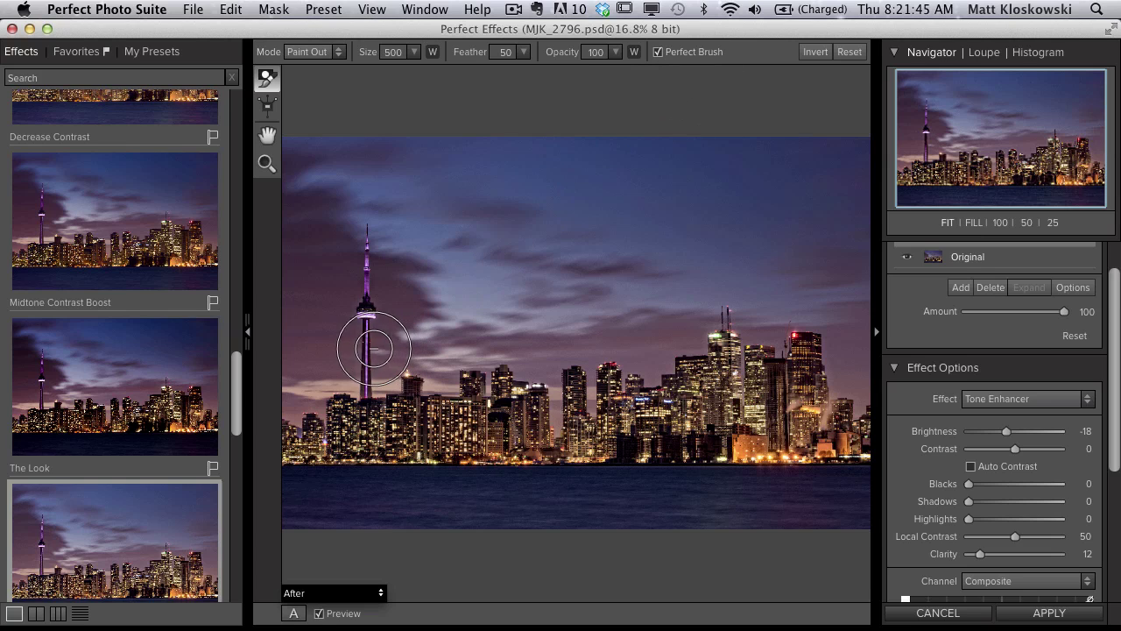
{"action": "mouse_move", "coordinate": [304, 391]}
{"action": "left_mouse_down"}
{"action": "mouse_move", "coordinate": [332, 373]}
{"action": "mouse_move", "coordinate": [329, 385]}
{"action": "mouse_move", "coordinate": [370, 384]}
{"action": "mouse_move", "coordinate": [395, 364]}
{"action": "mouse_move", "coordinate": [429, 367]}
{"action": "mouse_move", "coordinate": [440, 384]}
{"action": "mouse_move", "coordinate": [451, 363]}
{"action": "mouse_move", "coordinate": [509, 351]}
{"action": "mouse_move", "coordinate": [534, 354]}
{"action": "mouse_move", "coordinate": [540, 369]}
{"action": "mouse_move", "coordinate": [612, 352]}
{"action": "mouse_move", "coordinate": [658, 369]}
{"action": "mouse_move", "coordinate": [702, 322]}
{"action": "mouse_move", "coordinate": [748, 318]}
{"action": "mouse_move", "coordinate": [762, 334]}
{"action": "mouse_move", "coordinate": [773, 323]}
{"action": "mouse_move", "coordinate": [818, 323]}
{"action": "mouse_move", "coordinate": [860, 392]}
{"action": "mouse_move", "coordinate": [857, 323]}
{"action": "mouse_move", "coordinate": [801, 295]}
{"action": "left_mouse_up"}
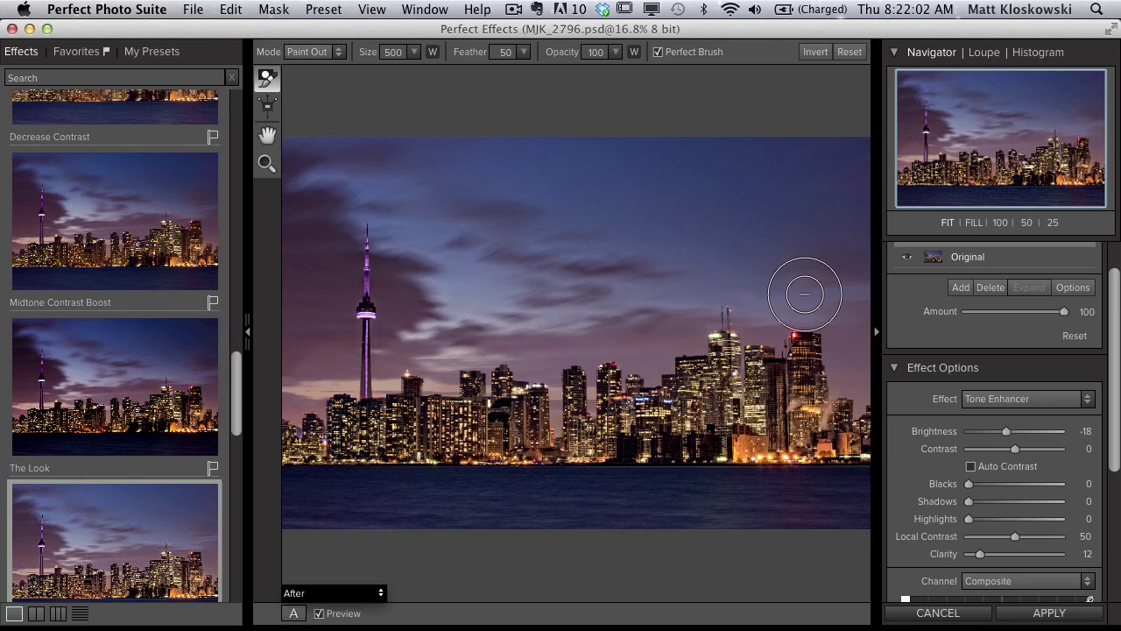
With Perfect Brush off, paint the effect out of the upper sky and compare against the original
{"action": "left_click", "coordinate": [657, 52]}
{"action": "mouse_move", "coordinate": [337, 328]}
{"action": "left_mouse_down"}
{"action": "mouse_move", "coordinate": [430, 309]}
{"action": "mouse_move", "coordinate": [633, 306]}
{"action": "mouse_move", "coordinate": [737, 268]}
{"action": "mouse_move", "coordinate": [788, 270]}
{"action": "mouse_move", "coordinate": [739, 275]}
{"action": "mouse_move", "coordinate": [698, 252]}
{"action": "mouse_move", "coordinate": [343, 285]}
{"action": "mouse_move", "coordinate": [388, 271]}
{"action": "left_mouse_up"}
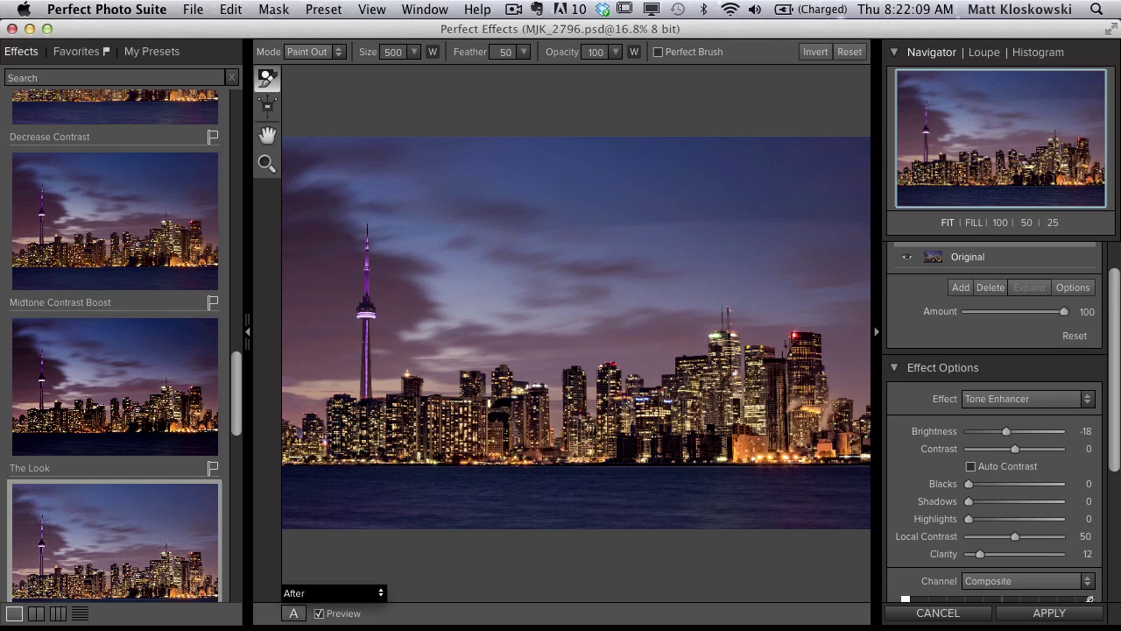
{"action": "mouse_move", "coordinate": [505, 140]}
{"action": "left_mouse_down"}
{"action": "mouse_move", "coordinate": [531, 161]}
{"action": "mouse_move", "coordinate": [716, 165]}
{"action": "mouse_move", "coordinate": [731, 177]}
{"action": "mouse_move", "coordinate": [838, 130]}
{"action": "mouse_move", "coordinate": [865, 191]}
{"action": "mouse_move", "coordinate": [797, 283]}
{"action": "mouse_move", "coordinate": [796, 229]}
{"action": "mouse_move", "coordinate": [428, 188]}
{"action": "mouse_move", "coordinate": [318, 150]}
{"action": "mouse_move", "coordinate": [363, 193]}
{"action": "mouse_move", "coordinate": [474, 257]}
{"action": "mouse_move", "coordinate": [411, 419]}
{"action": "mouse_move", "coordinate": [620, 425]}
{"action": "mouse_move", "coordinate": [420, 421]}
{"action": "mouse_move", "coordinate": [482, 350]}
{"action": "mouse_move", "coordinate": [519, 247]}
{"action": "mouse_move", "coordinate": [437, 281]}
{"action": "mouse_move", "coordinate": [538, 446]}
{"action": "left_mouse_up"}
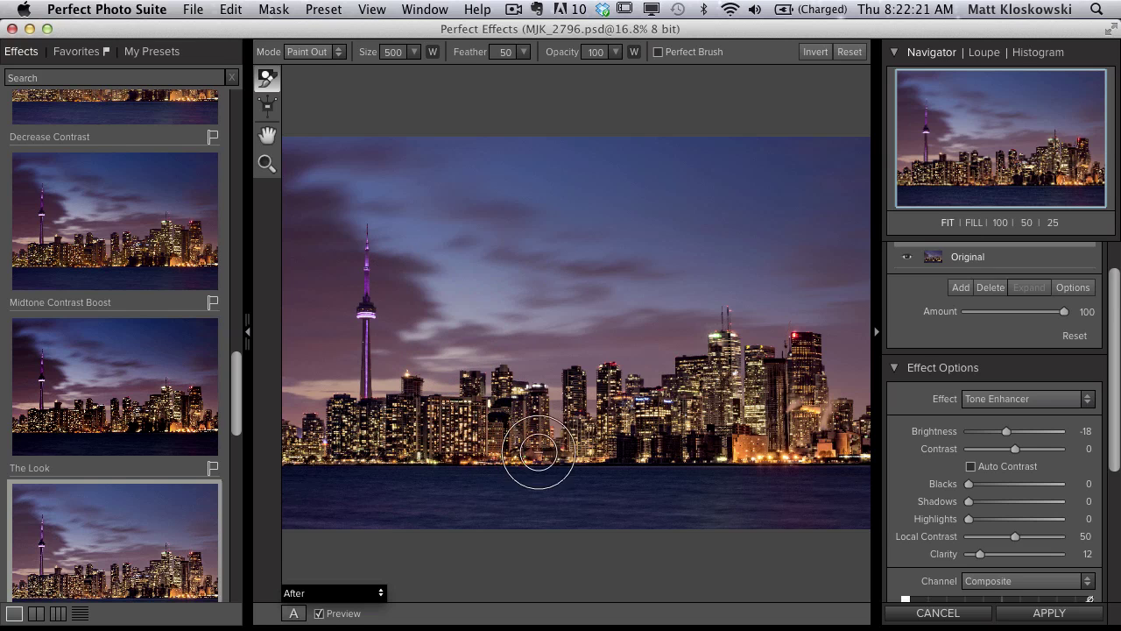
{"action": "left_click", "coordinate": [319, 613]}
{"action": "left_click", "coordinate": [318, 613]}
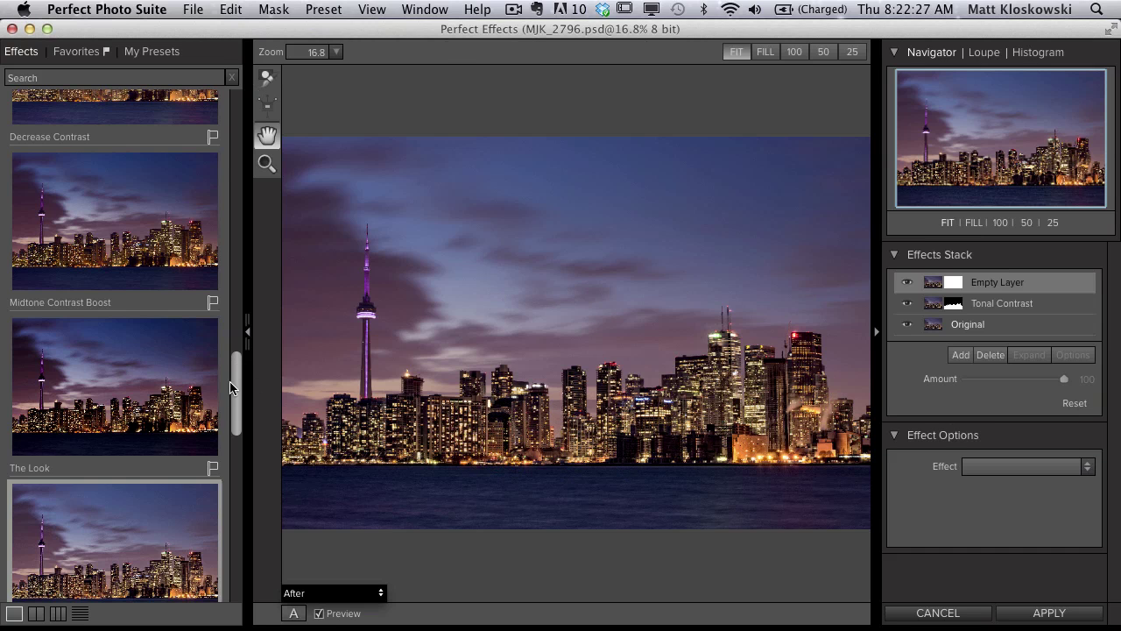
Add the Big Softy vignette from the Vignettes - Darken presets
{"action": "scroll", "coordinate": [232, 438], "scroll_direction": "up", "scroll_amount": 2}
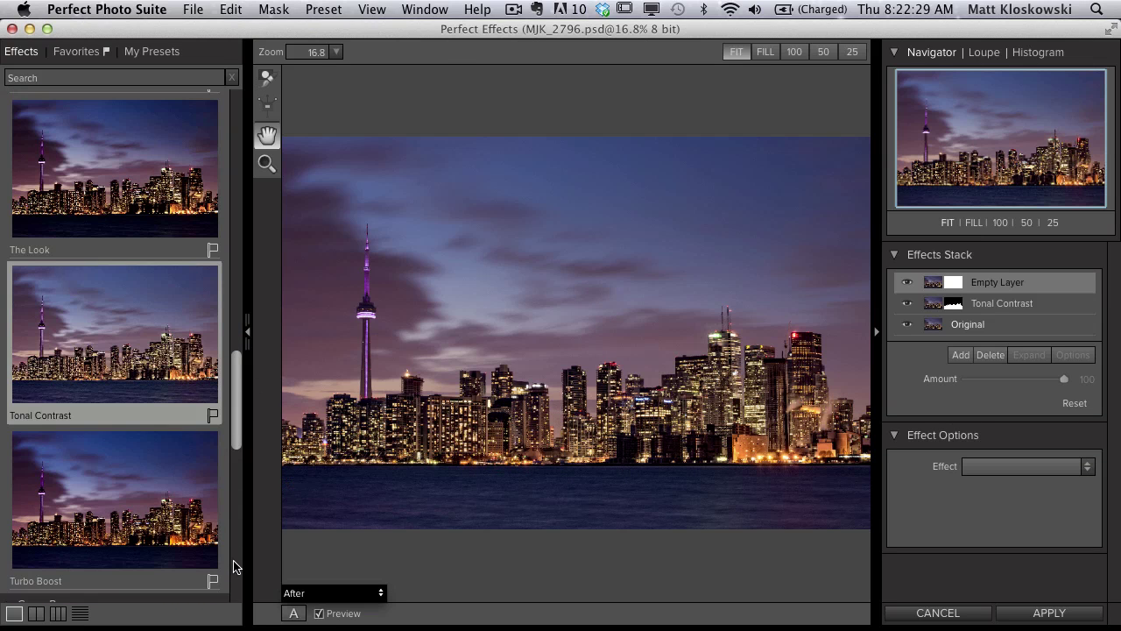
{"action": "left_click_drag", "start_coordinate": [237, 439], "coordinate": [237, 593]}
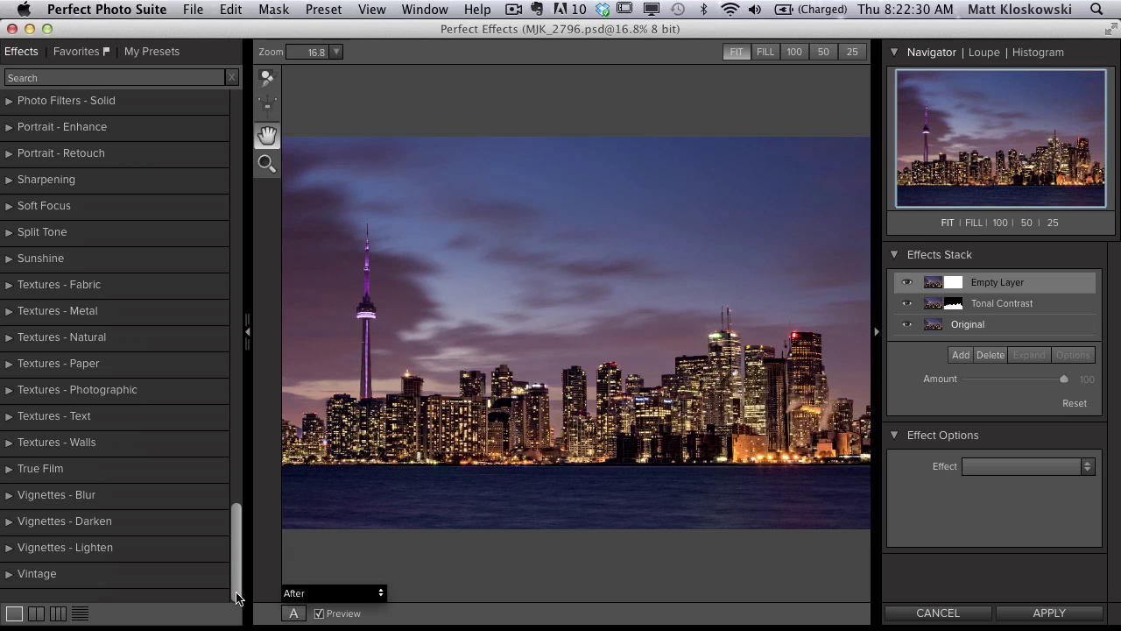
{"action": "left_click", "coordinate": [133, 523]}
{"action": "left_click", "coordinate": [105, 205]}
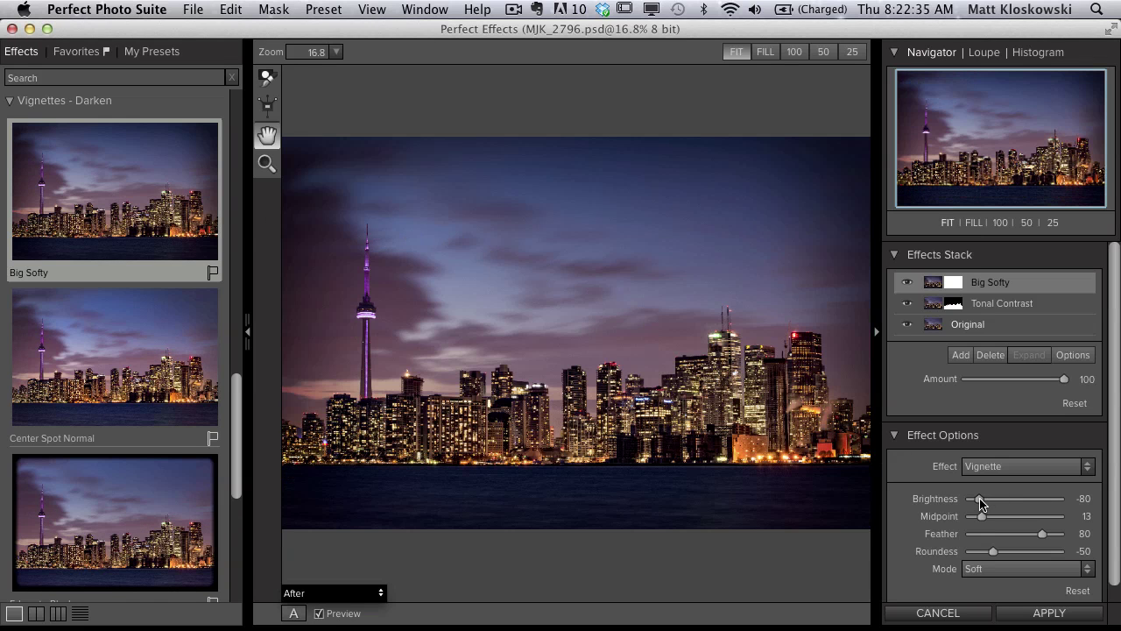
Set vignette Midpoint 0, Feather 99, Roundness −20, and apply the effects back to Photoshop
{"action": "left_click_drag", "start_coordinate": [981, 515], "coordinate": [970, 517]}
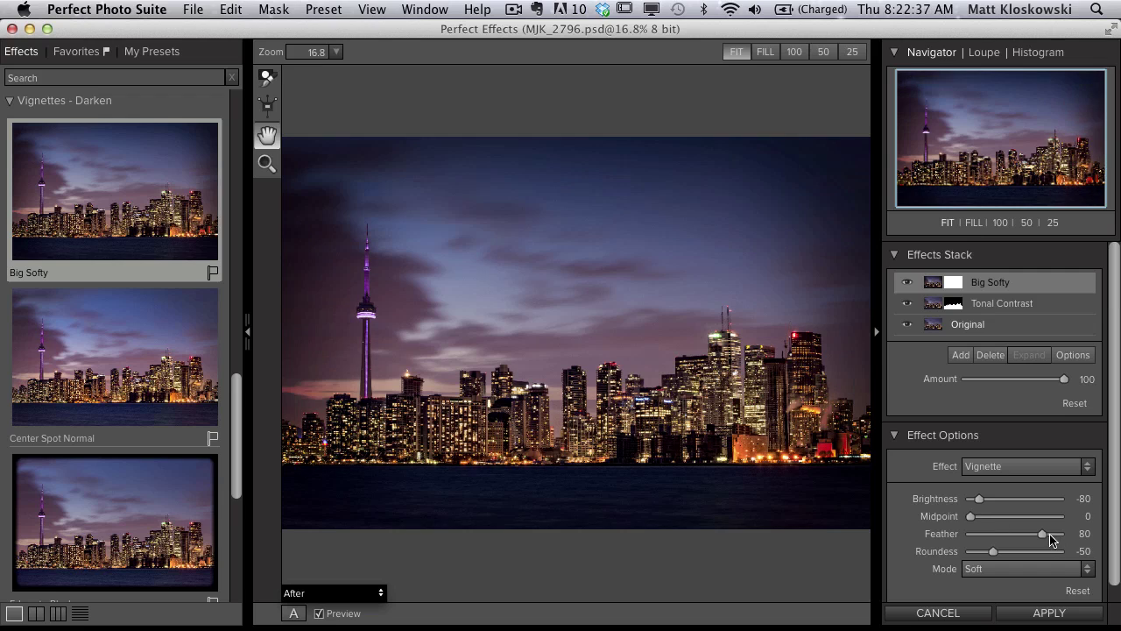
{"action": "left_click_drag", "start_coordinate": [1047, 534], "coordinate": [1066, 536]}
{"action": "left_click_drag", "start_coordinate": [993, 552], "coordinate": [1006, 554]}
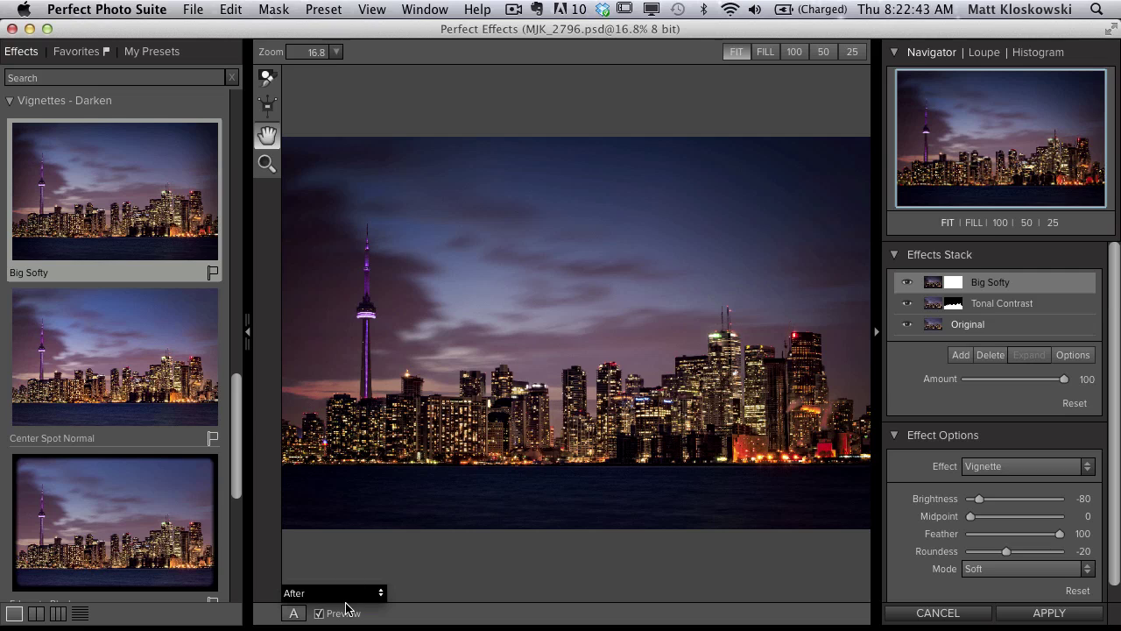
{"action": "left_click", "coordinate": [1029, 618]}
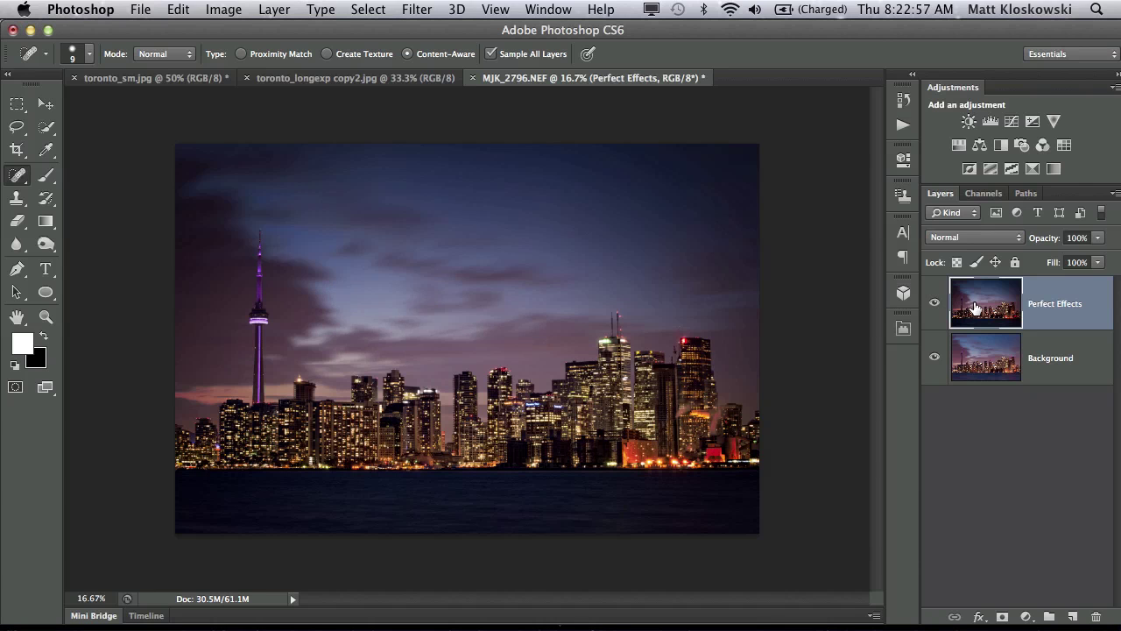
Mask the Perfect Effects layer with black paint over the water, then stamp visible into Layer 1
{"action": "left_click", "coordinate": [1003, 616]}
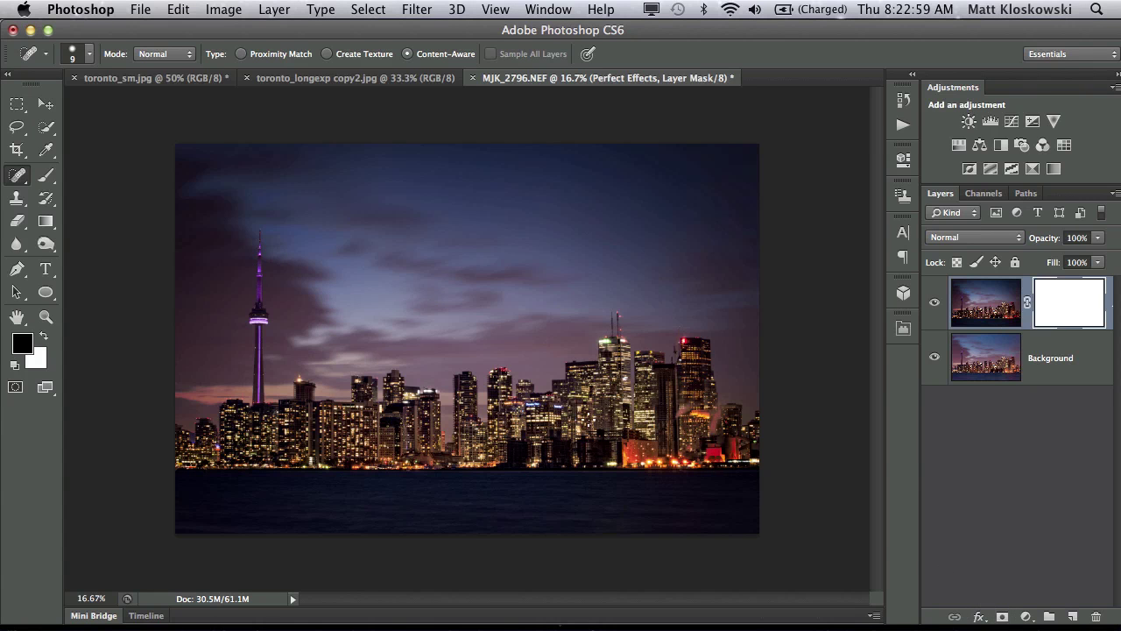
{"action": "key", "text": "b"}
{"action": "key", "text": "x"}
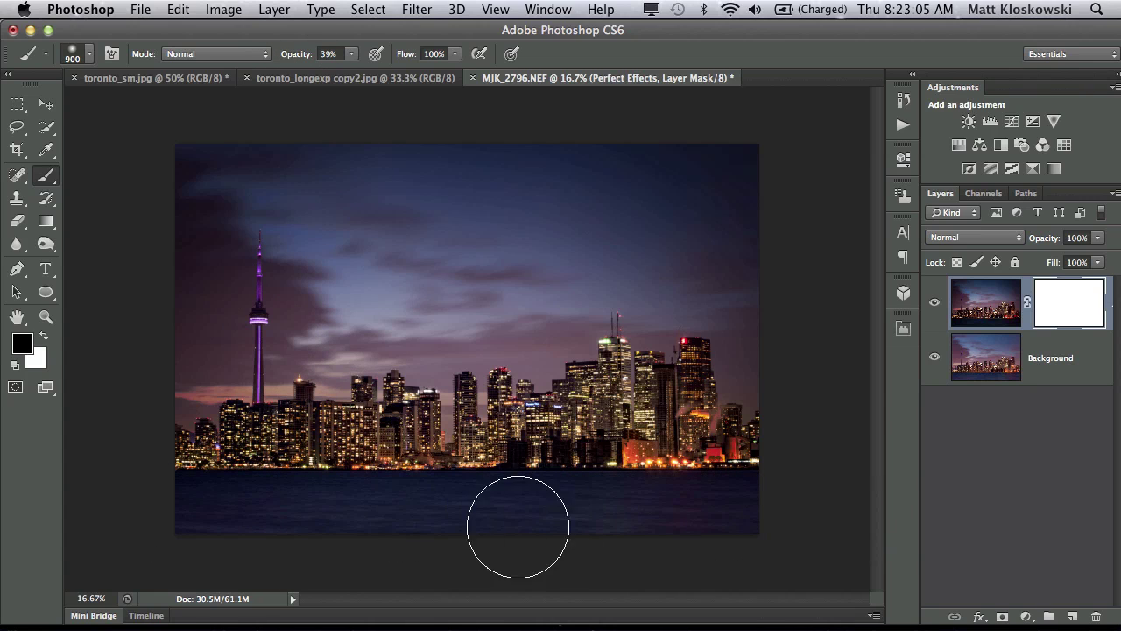
{"action": "mouse_move", "coordinate": [763, 514]}
{"action": "left_mouse_down"}
{"action": "mouse_move", "coordinate": [234, 511]}
{"action": "mouse_move", "coordinate": [120, 522]}
{"action": "left_mouse_up"}
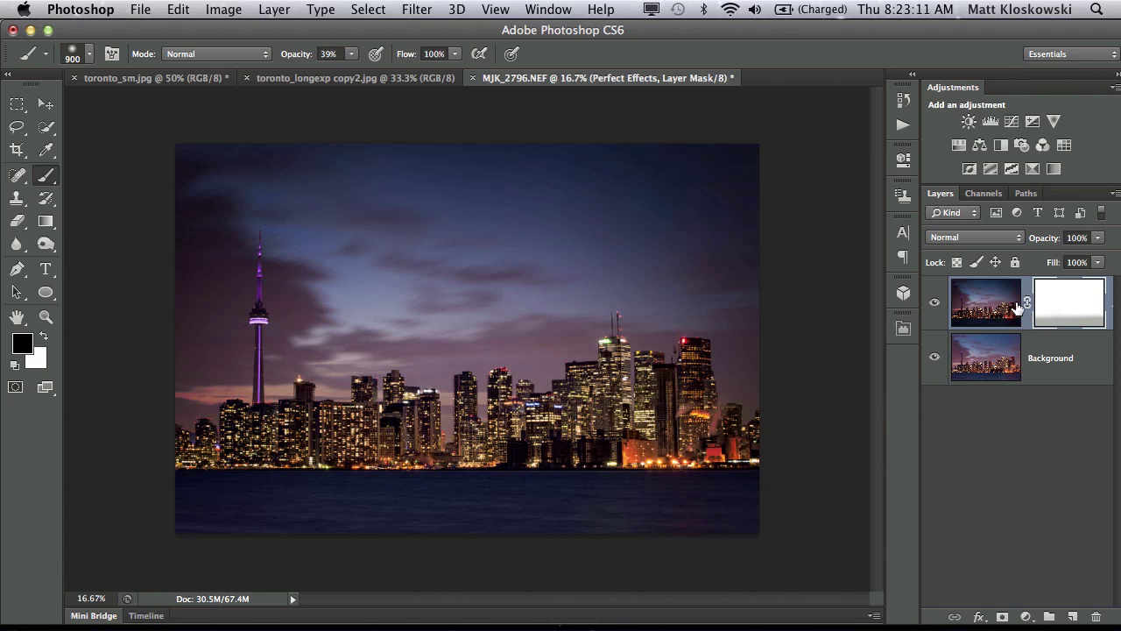
{"action": "left_click_drag", "start_coordinate": [1004, 312], "coordinate": [987, 317]}
{"action": "key", "text": "super+alt+shift+e"}
Set up an Unsharp Mask of Amount 150, Radius 1.4, Threshold 0 on the merged layer
{"action": "key", "text": "x"}
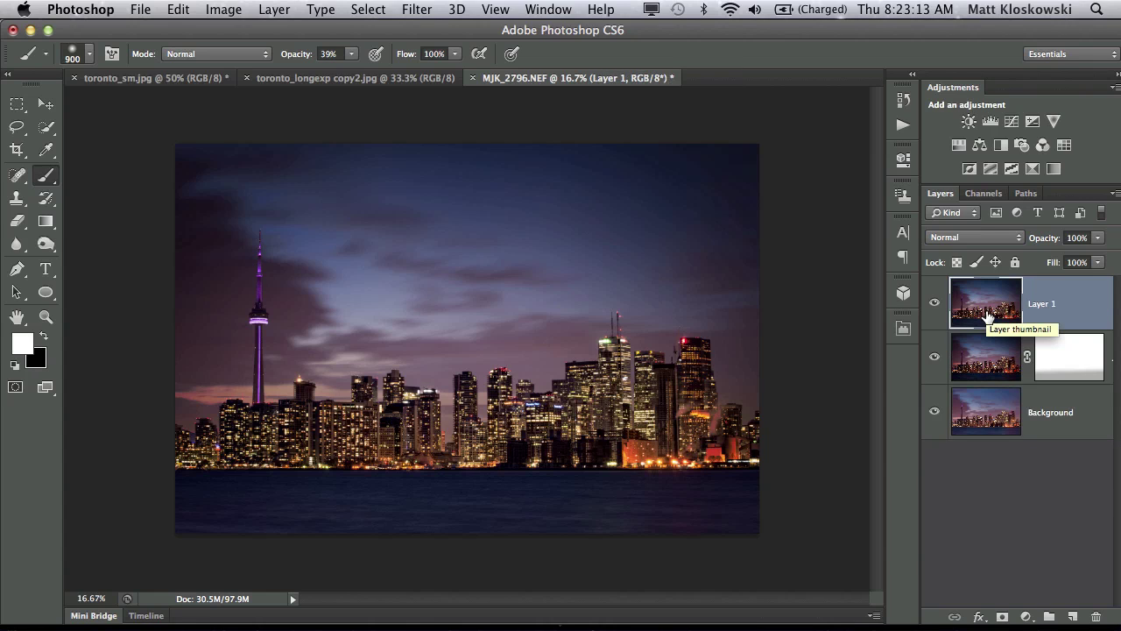
{"action": "left_click", "coordinate": [405, 8]}
{"action": "mouse_move", "coordinate": [452, 302]}
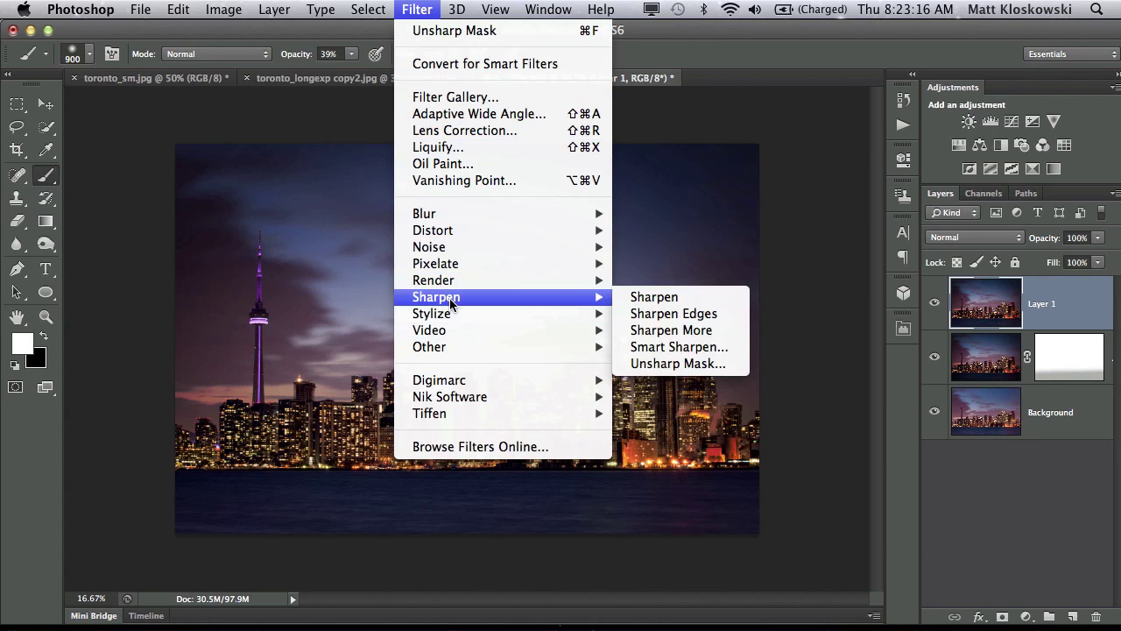
{"action": "left_click", "coordinate": [692, 363]}
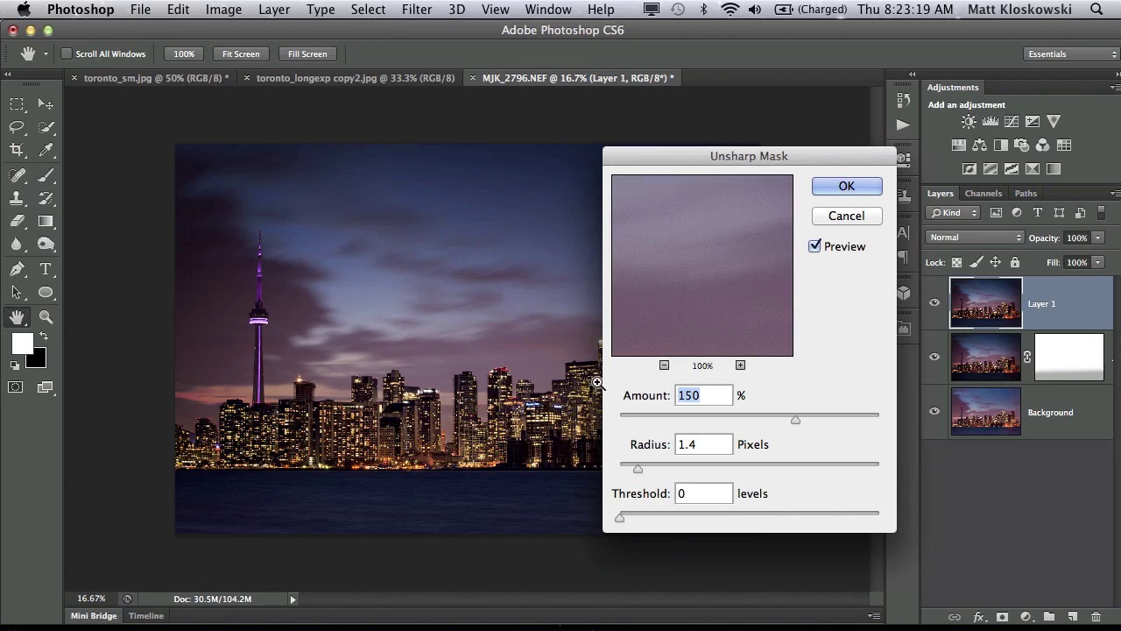
{"action": "key", "text": "super+equal"}
{"action": "key", "text": "super+equal"}
{"action": "key", "text": "super+equal"}
{"action": "key", "text": "super+equal"}
{"action": "key", "text": "super+equal"}
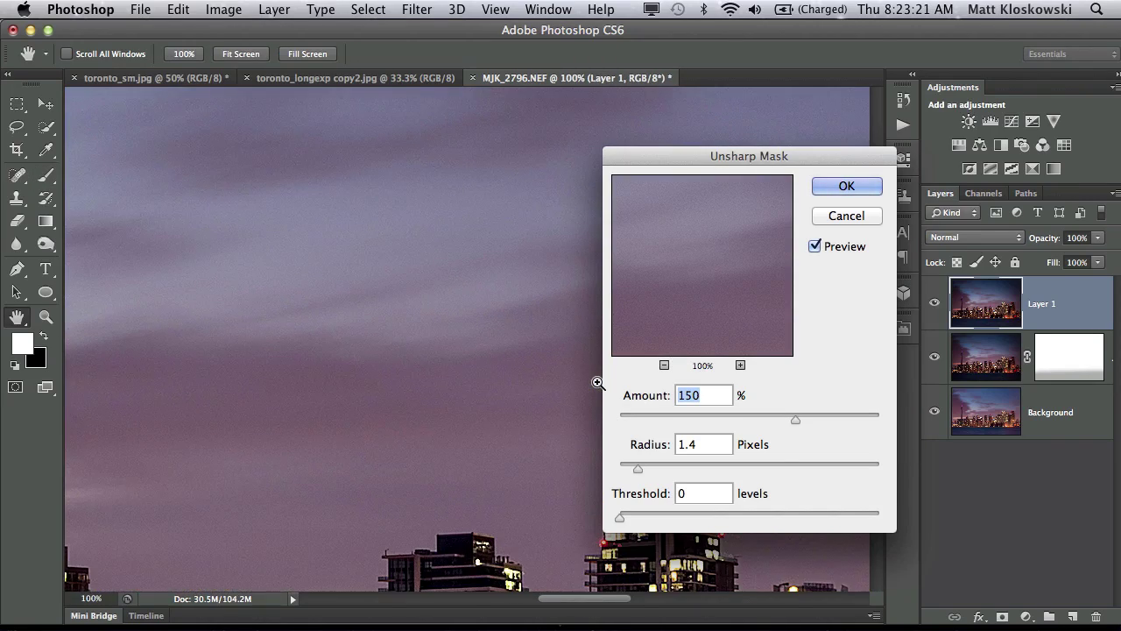
{"action": "left_click_drag", "start_coordinate": [491, 458], "coordinate": [353, 219]}
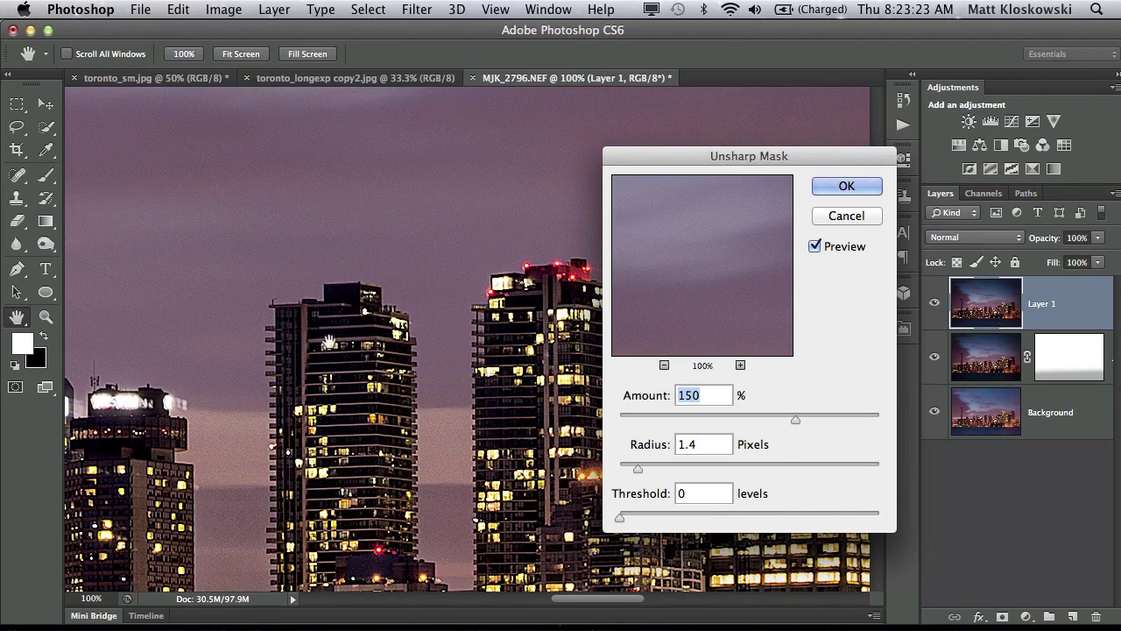
{"action": "left_click_drag", "start_coordinate": [282, 325], "coordinate": [274, 222]}
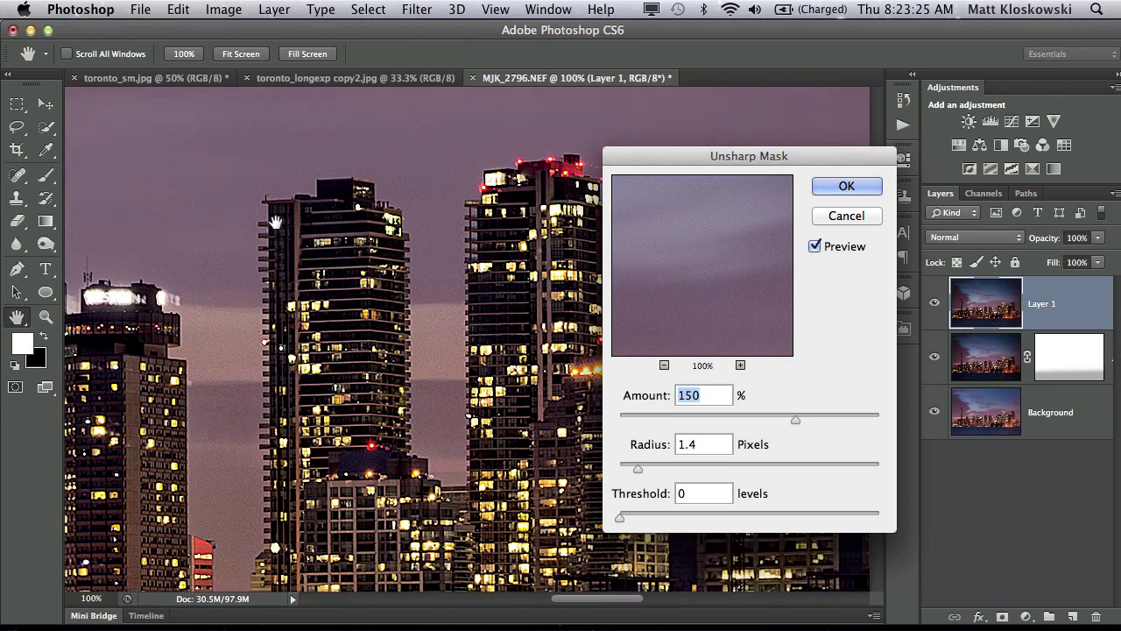
{"action": "left_click", "coordinate": [710, 394]}
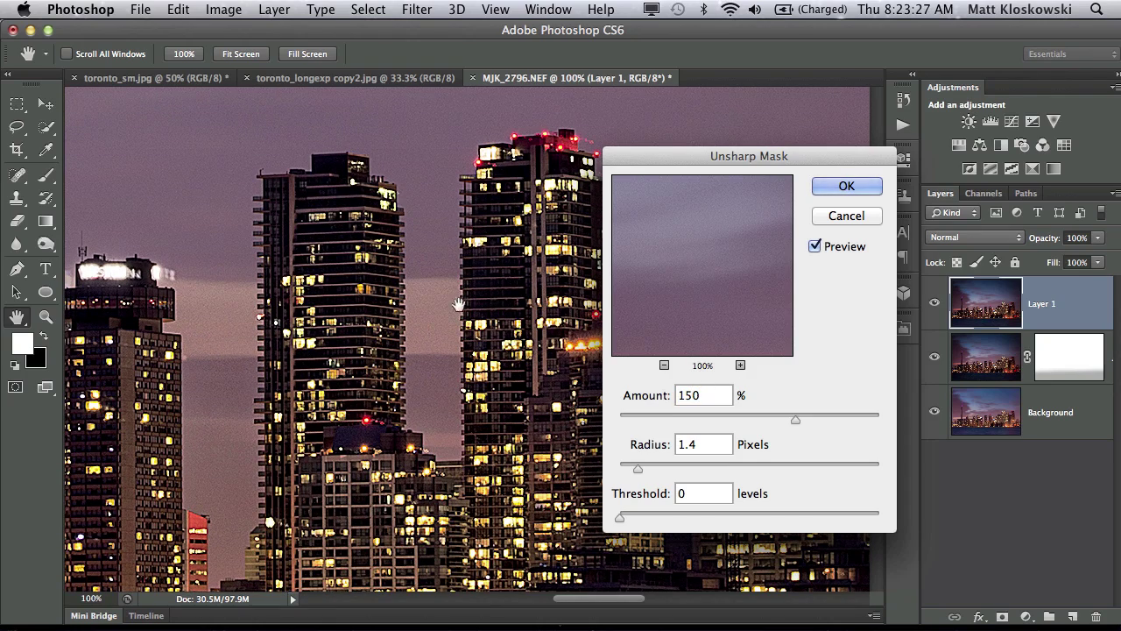
Check the sharpening on the lit windows, CN Tower and Toronto Star buildings, then apply it
{"action": "left_click_drag", "start_coordinate": [290, 252], "coordinate": [500, 241]}
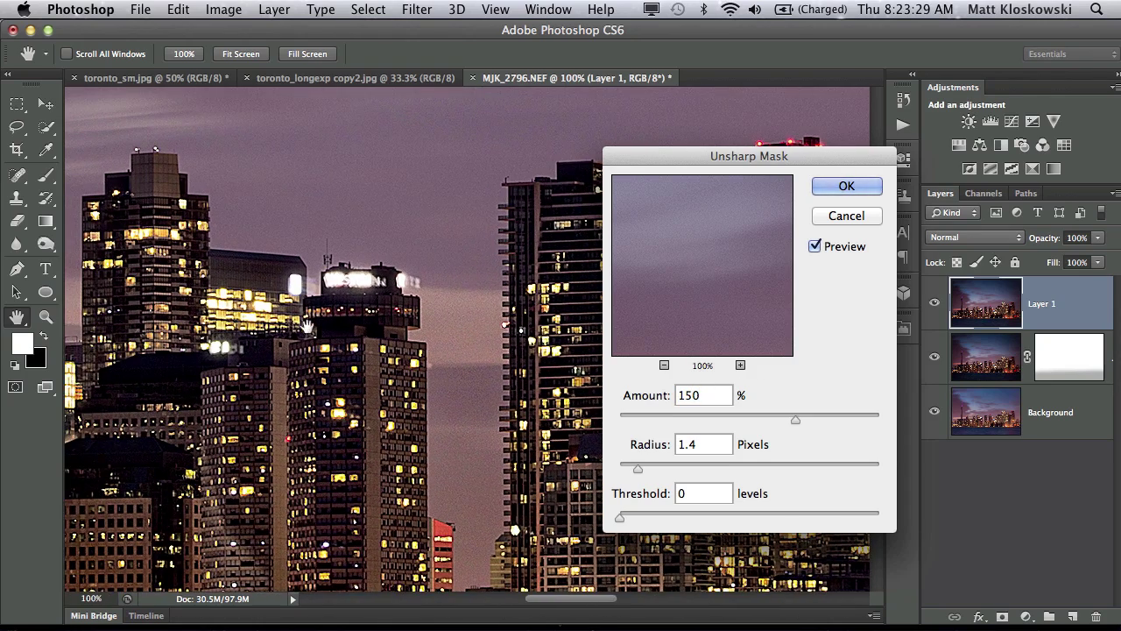
{"action": "left_click_drag", "start_coordinate": [307, 326], "coordinate": [598, 228]}
{"action": "left_click_drag", "start_coordinate": [219, 310], "coordinate": [333, 247]}
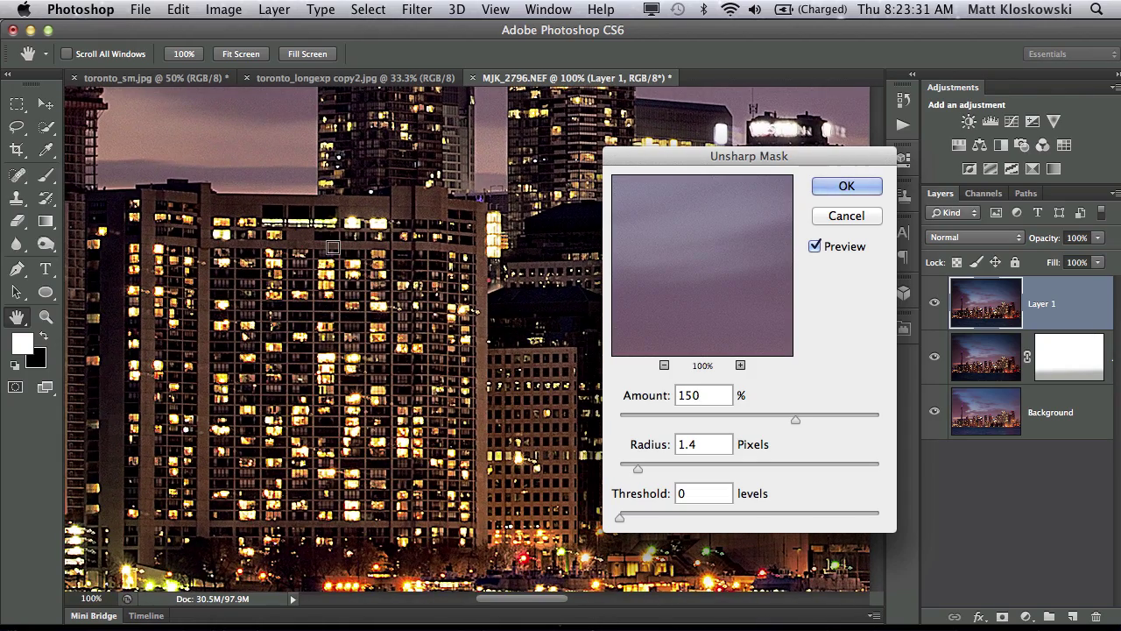
{"action": "left_click", "coordinate": [333, 248], "text": "super"}
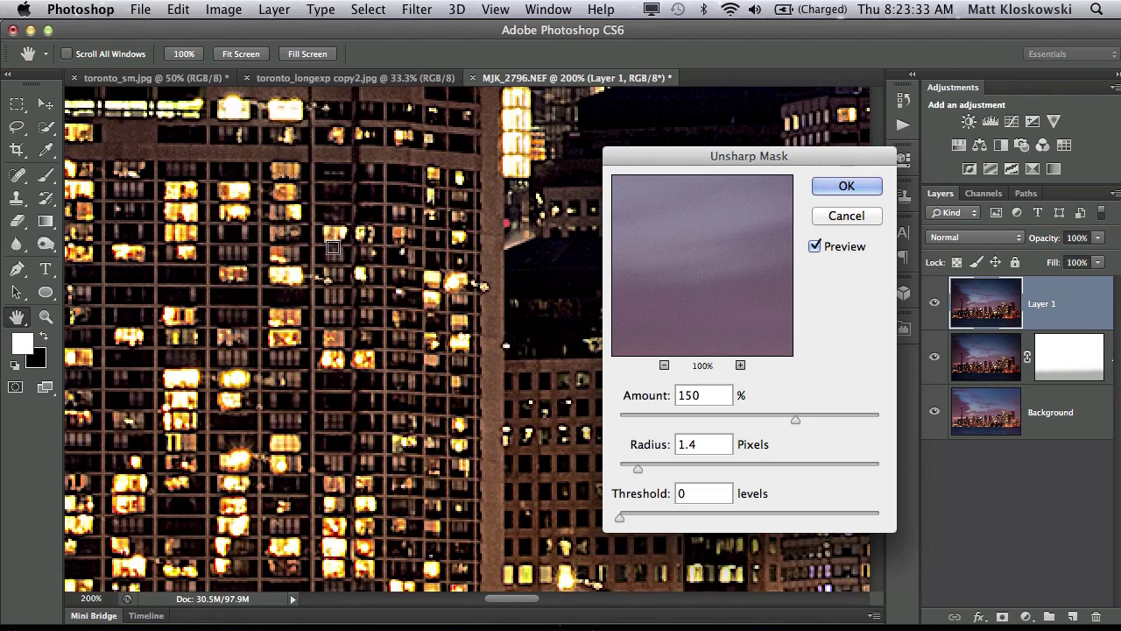
{"action": "left_click_drag", "start_coordinate": [302, 289], "coordinate": [497, 304]}
{"action": "left_click_drag", "start_coordinate": [346, 263], "coordinate": [403, 321]}
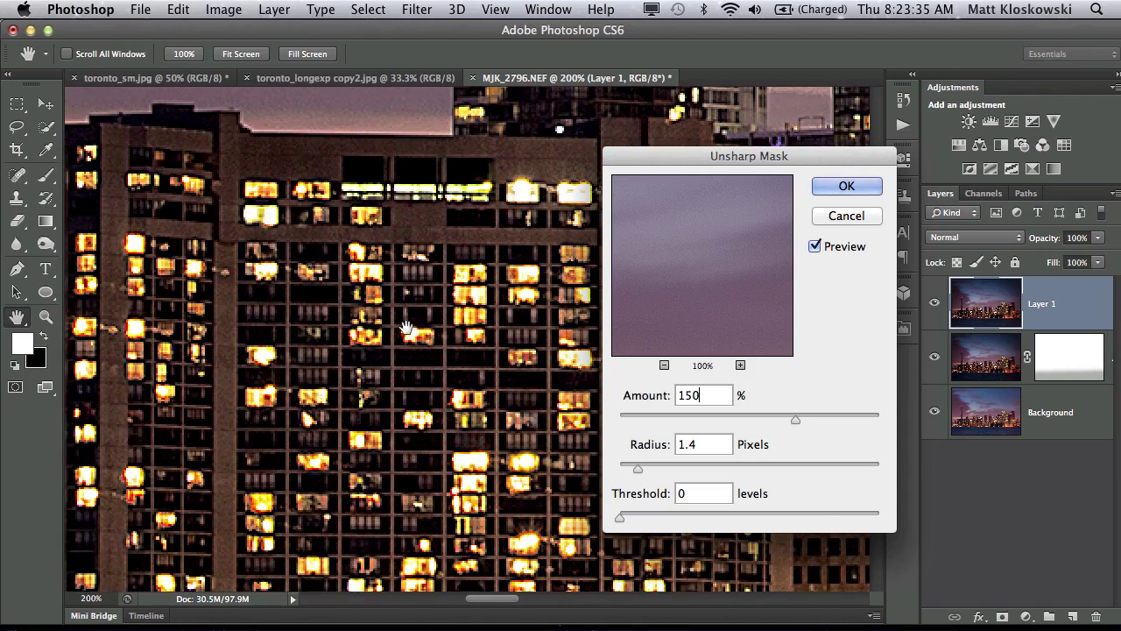
{"action": "left_click", "coordinate": [304, 185], "text": "alt"}
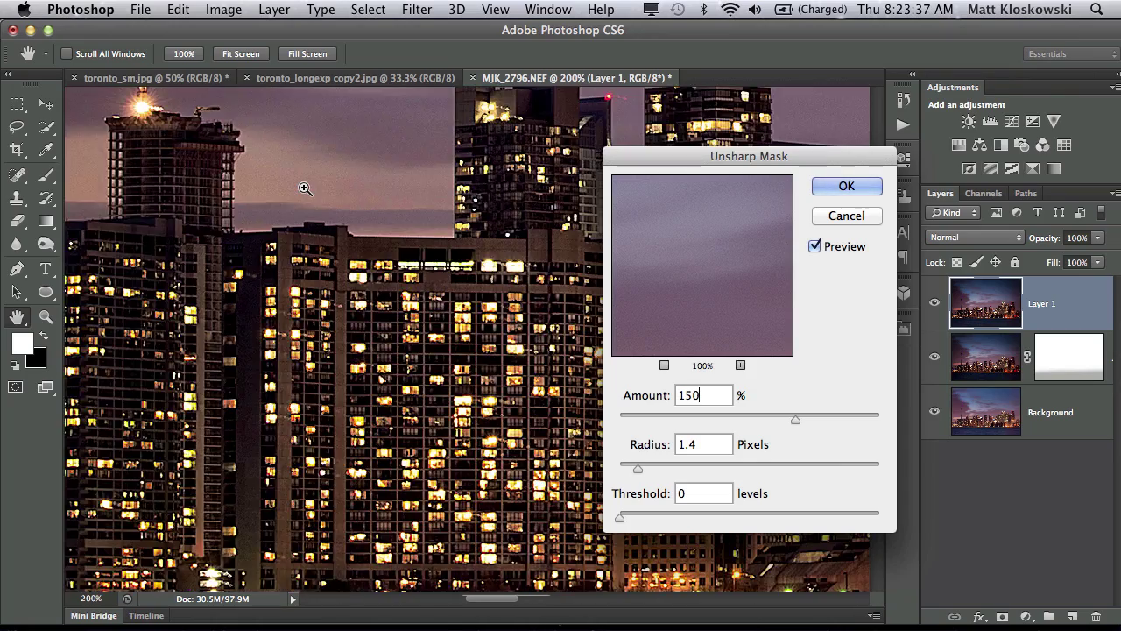
{"action": "left_click", "coordinate": [304, 186], "text": "alt"}
{"action": "left_click", "coordinate": [304, 187], "text": "alt"}
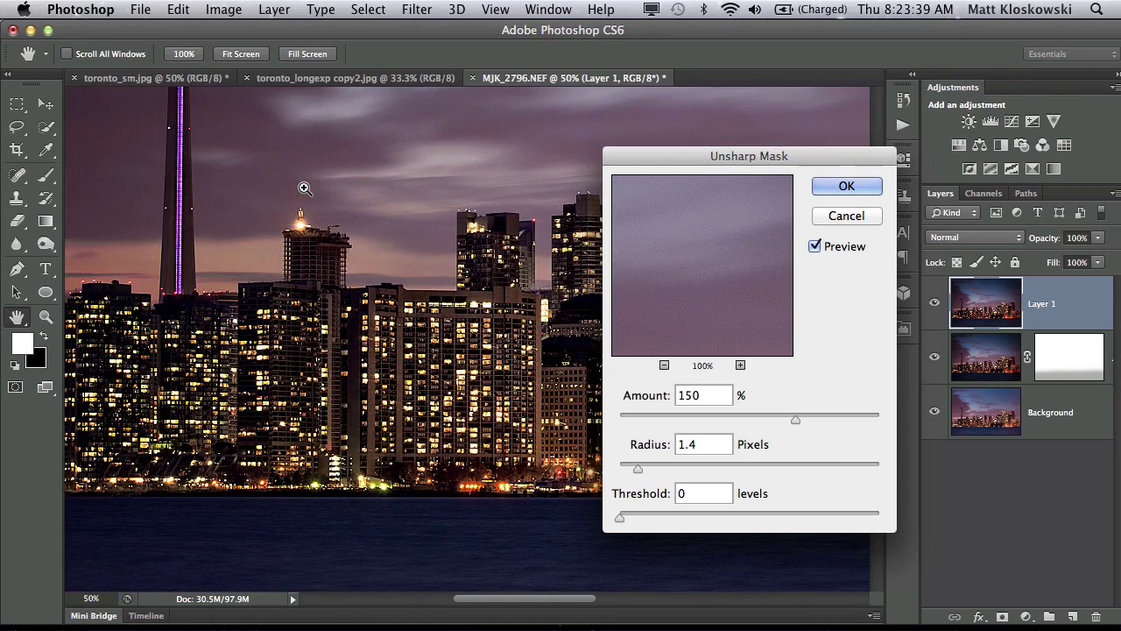
{"action": "left_click", "coordinate": [304, 189]}
{"action": "left_click_drag", "start_coordinate": [289, 263], "coordinate": [118, 325]}
{"action": "left_click", "coordinate": [119, 324]}
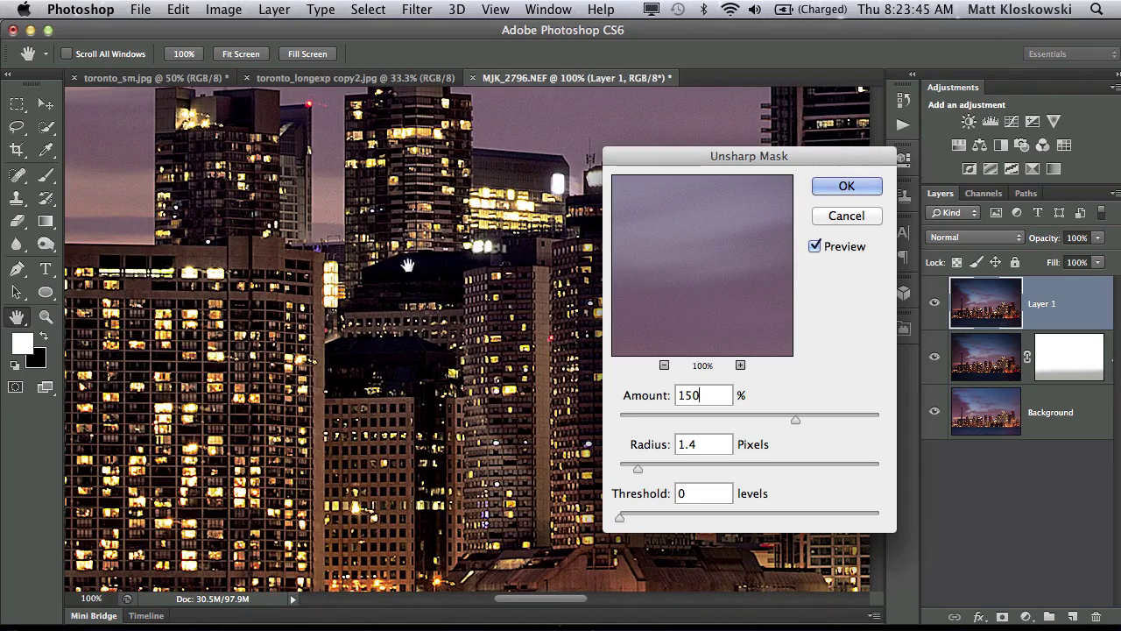
{"action": "mouse_move", "coordinate": [407, 265]}
{"action": "left_mouse_down"}
{"action": "mouse_move", "coordinate": [456, 350]}
{"action": "mouse_move", "coordinate": [160, 325]}
{"action": "mouse_move", "coordinate": [418, 276]}
{"action": "mouse_move", "coordinate": [167, 305]}
{"action": "left_mouse_up"}
{"action": "left_click_drag", "start_coordinate": [538, 303], "coordinate": [247, 274]}
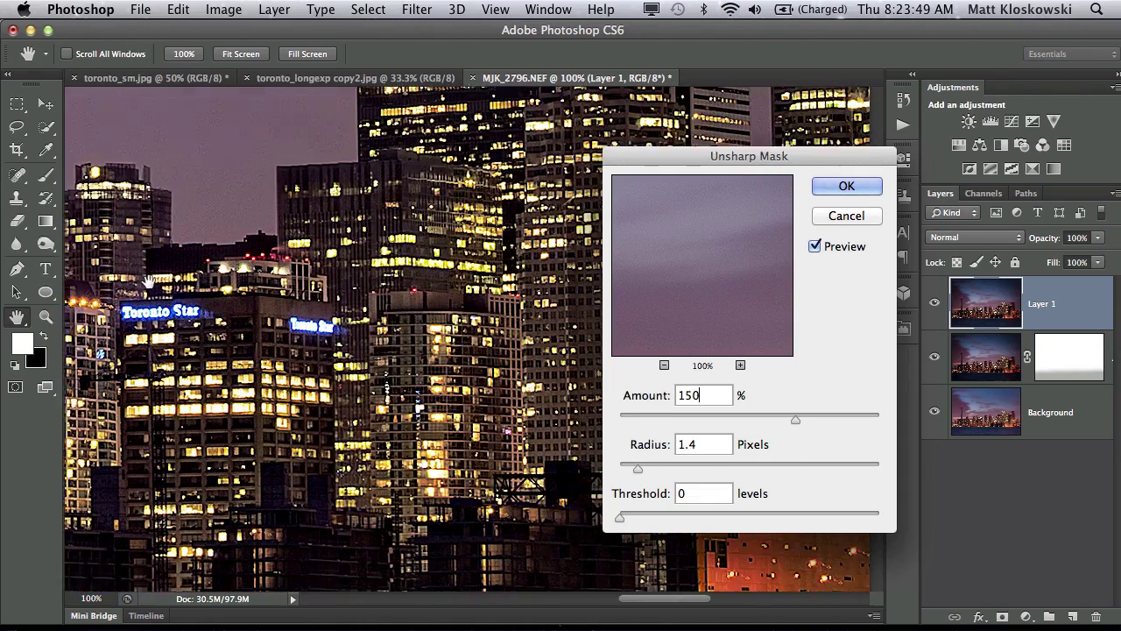
{"action": "left_click_drag", "start_coordinate": [395, 268], "coordinate": [211, 289]}
{"action": "left_click", "coordinate": [872, 186]}
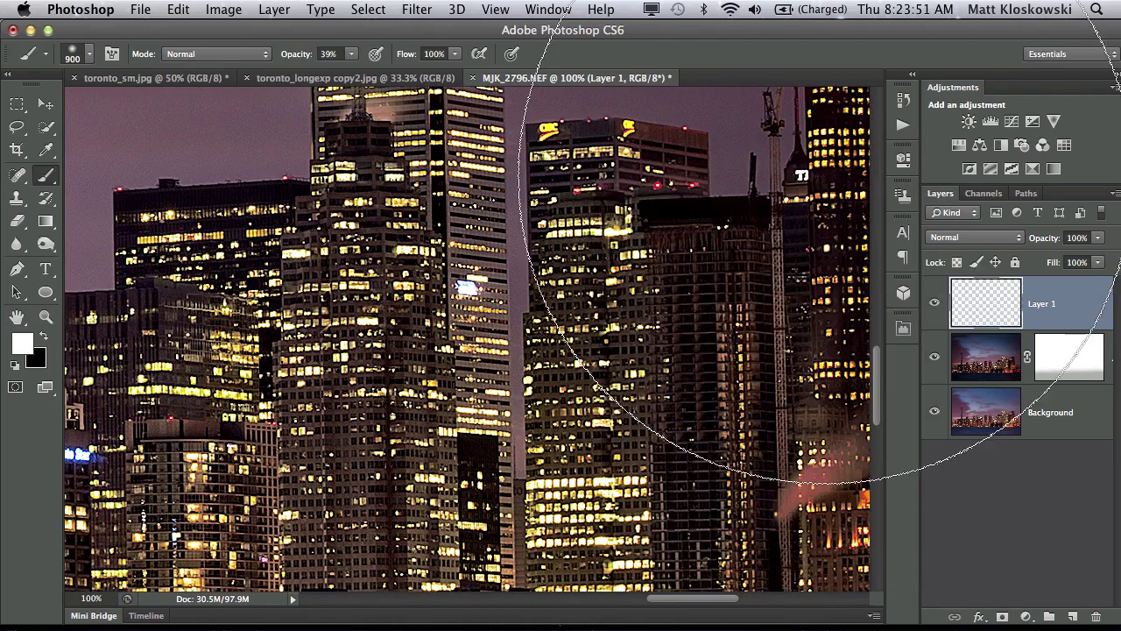
Save the image as MJK_2796-Edit-2.tif and switch back to Lightroom
{"action": "key", "text": "super+minus"}
{"action": "key", "text": "super+minus"}
{"action": "key", "text": "super+minus"}
{"action": "key", "text": "super+minus"}
{"action": "key", "text": "super+minus"}
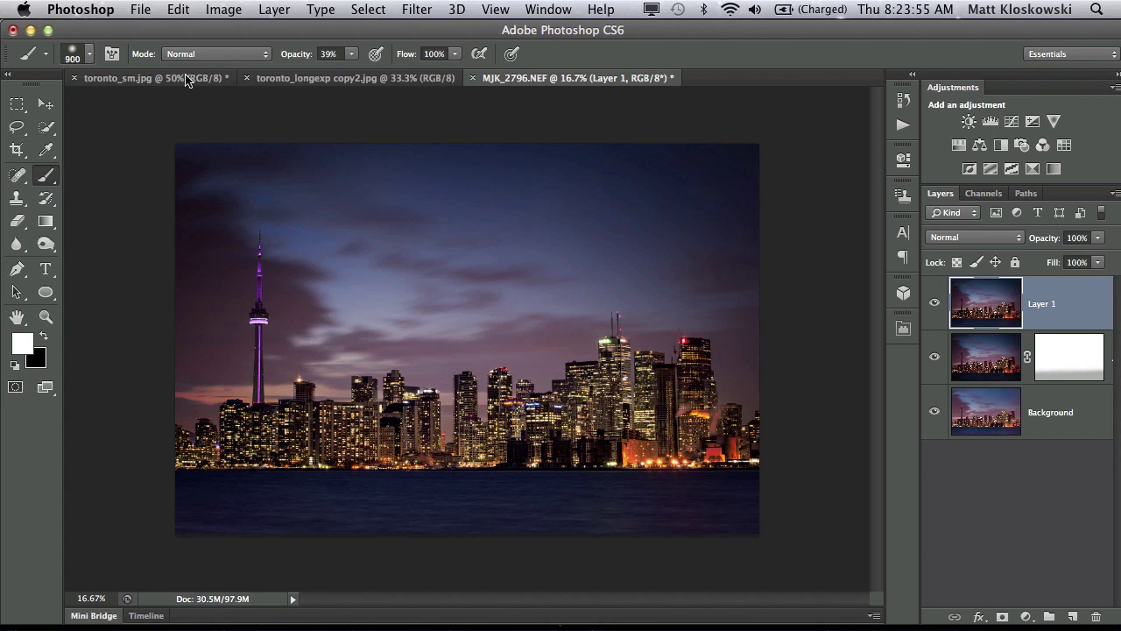
{"action": "left_click", "coordinate": [143, 10]}
{"action": "left_click", "coordinate": [170, 200]}
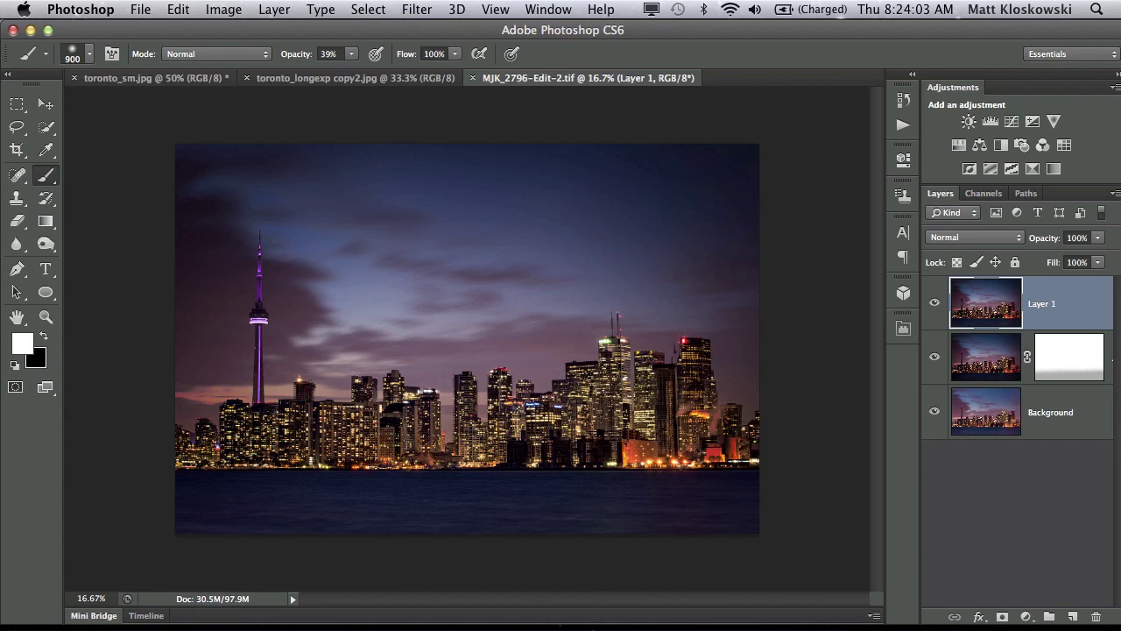
{"action": "key", "text": "super+Tab"}
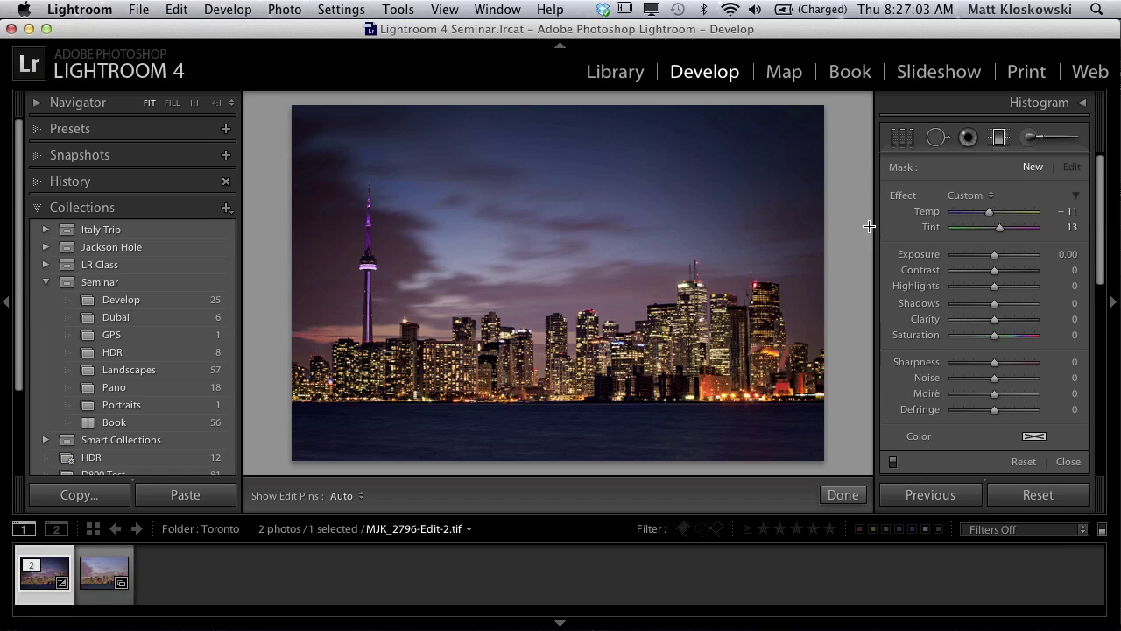
Draw a graduated filter down over the sky at Temp −16, Tint 18, toggling it to compare
{"action": "left_click", "coordinate": [902, 138]}
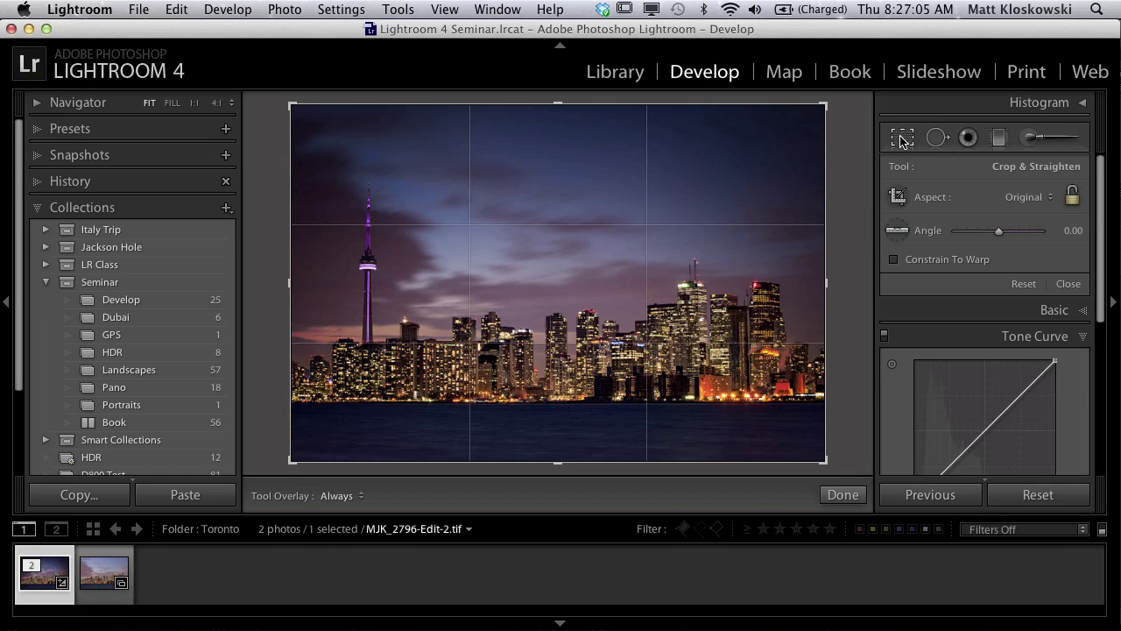
{"action": "left_click", "coordinate": [902, 138]}
{"action": "left_click", "coordinate": [1000, 139]}
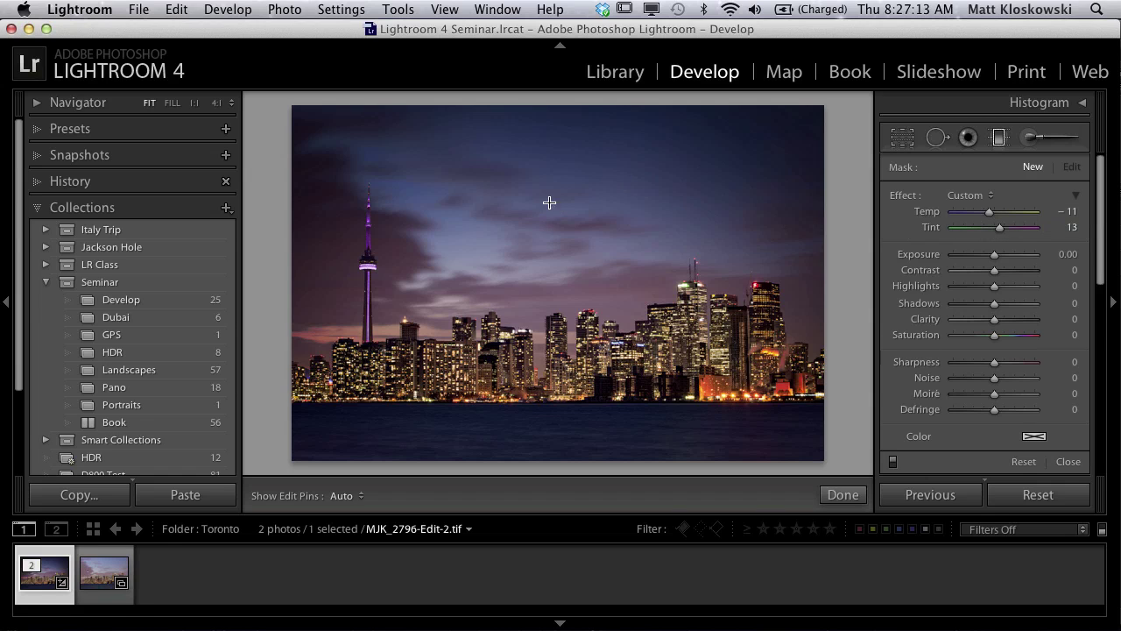
{"action": "left_click_drag", "start_coordinate": [567, 160], "coordinate": [569, 389]}
{"action": "left_click_drag", "start_coordinate": [567, 272], "coordinate": [553, 280]}
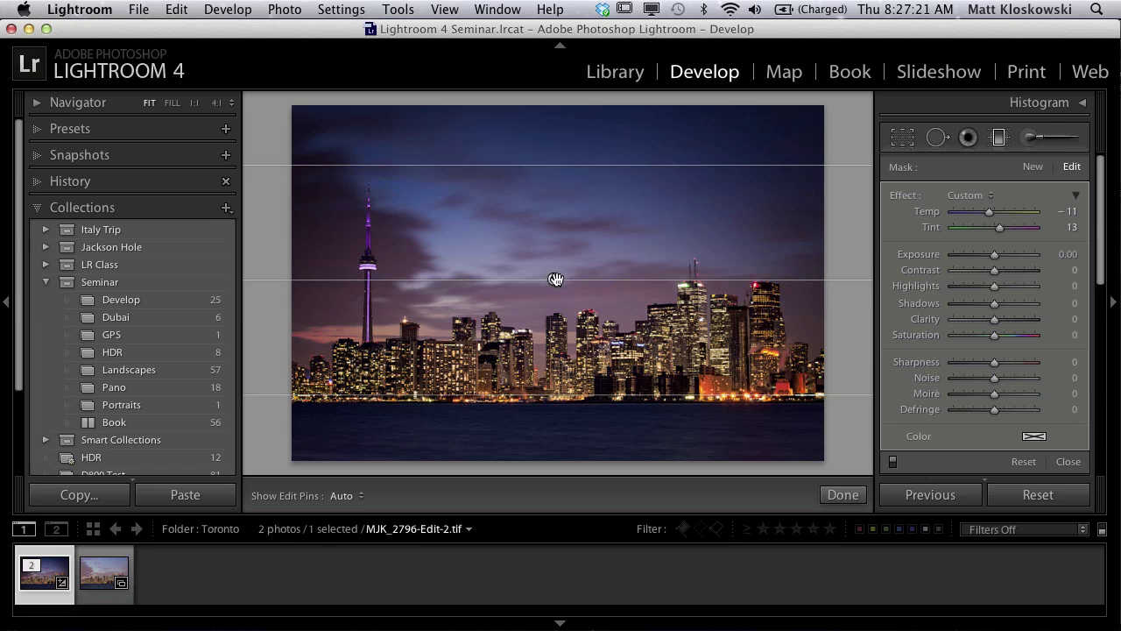
{"action": "left_click_drag", "start_coordinate": [989, 212], "coordinate": [987, 213]}
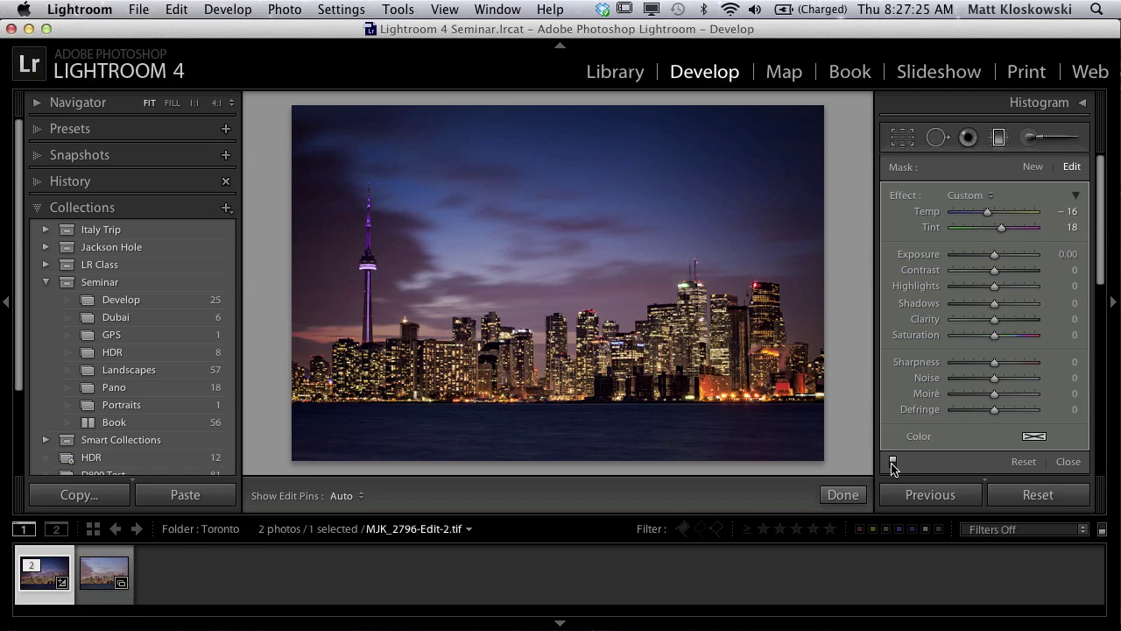
{"action": "left_click", "coordinate": [892, 462]}
View the original MJK_2796.NEF, then hide the panels and close the Graduated Filter to show the photo alone
{"action": "left_click", "coordinate": [104, 574]}
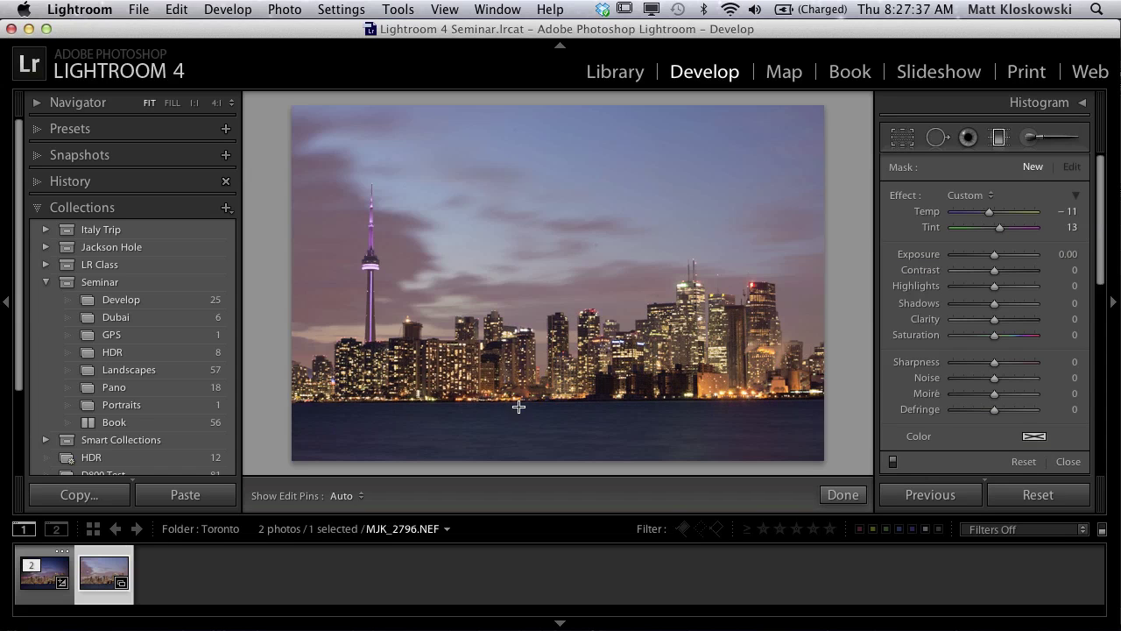
{"action": "key", "text": "shift+Tab"}
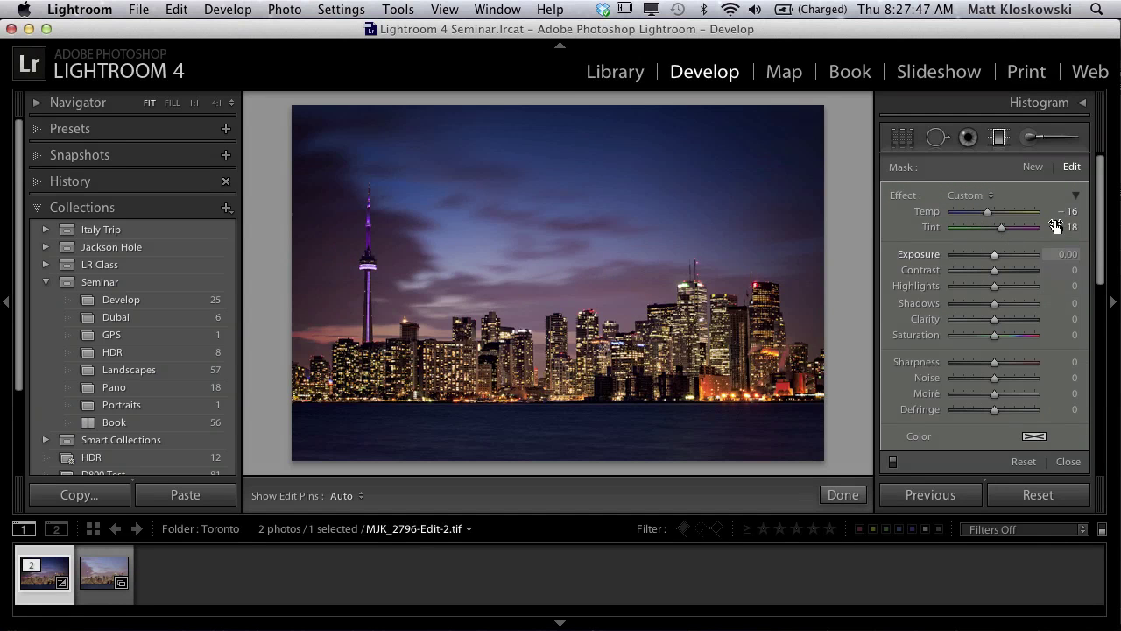
{"action": "left_click", "coordinate": [1068, 461]}
{"action": "key", "text": "l"}
{"action": "key", "text": "l"}
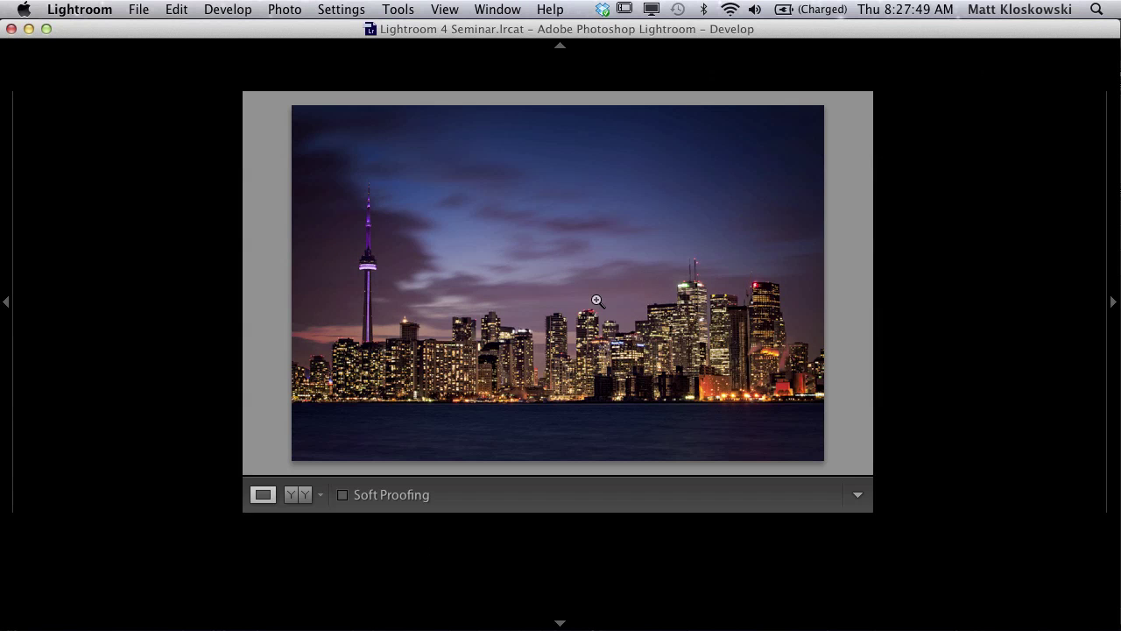